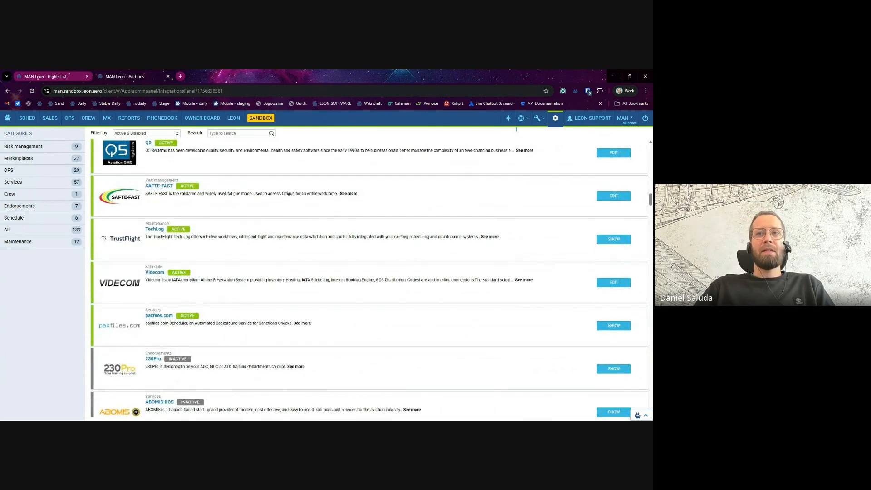
Review the service account and aircraft selection in the paxfiles.com add-on's configuration, and close the integration window.
left_click(160, 316)
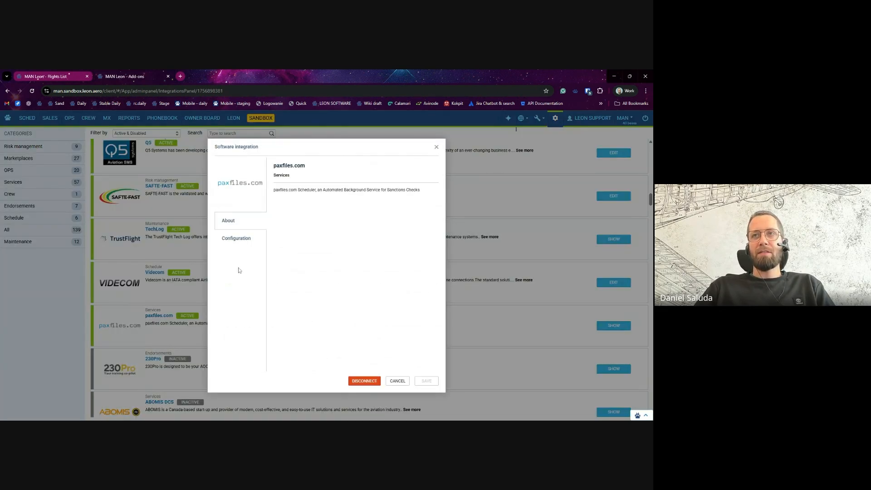
left_click(246, 240)
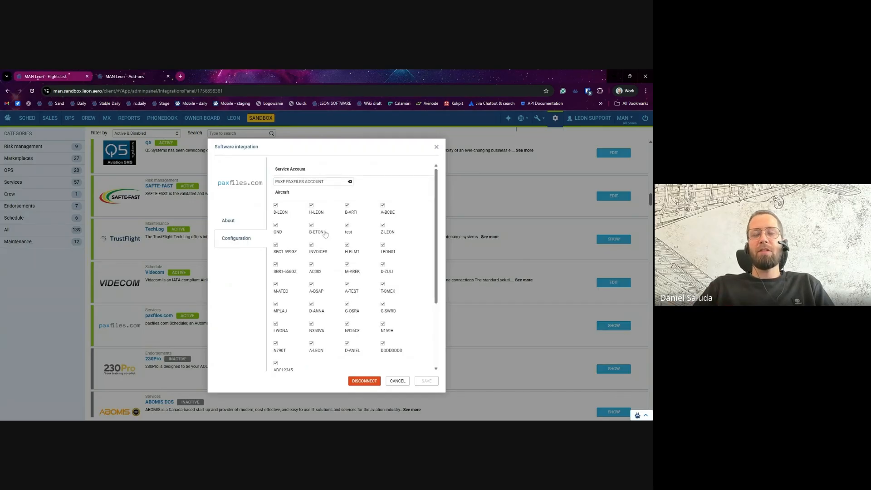
scroll(347, 239, "down", 1)
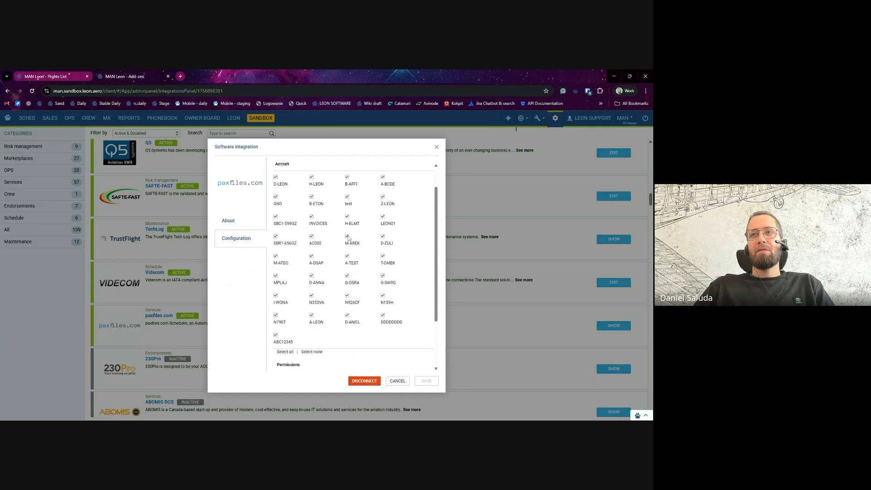
scroll(348, 239, "up", 1)
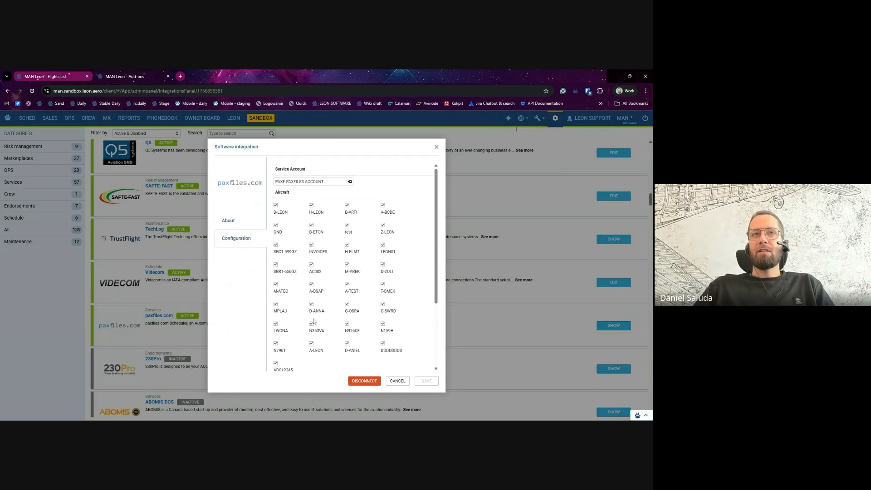
scroll(313, 321, "down", 1)
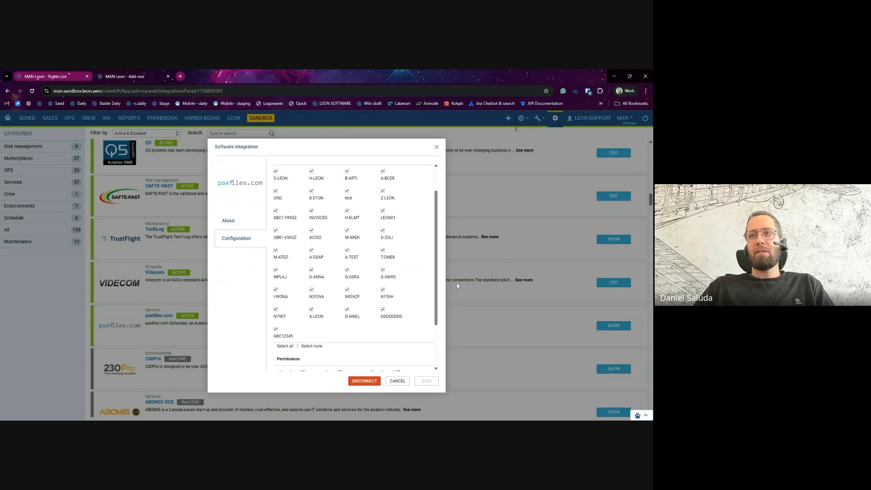
left_click(436, 147)
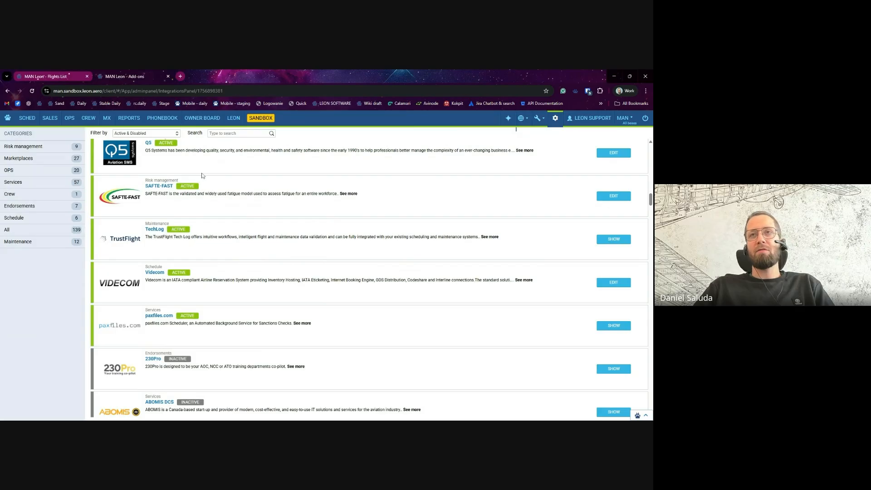
In the OPS flights table, start a new trip for aircraft A-BCDE dated 04 Sep 2025.
left_click(68, 121)
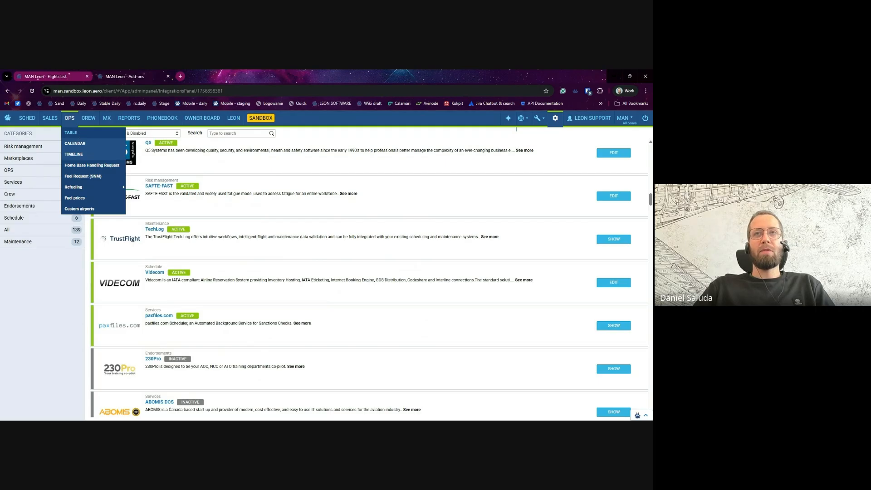
left_click(80, 136)
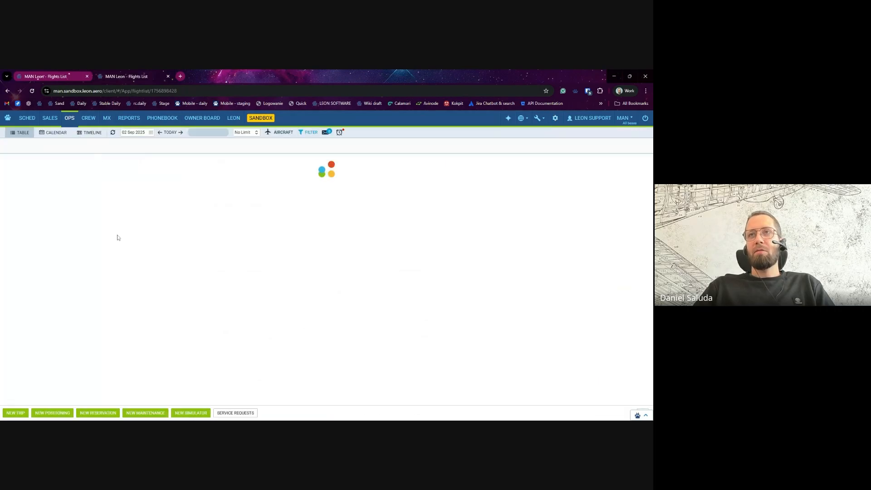
left_click(16, 413)
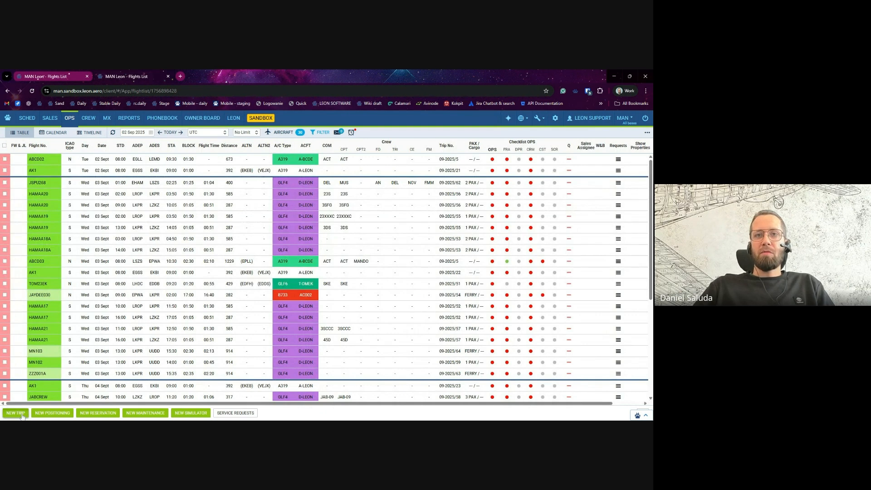
left_click(20, 367)
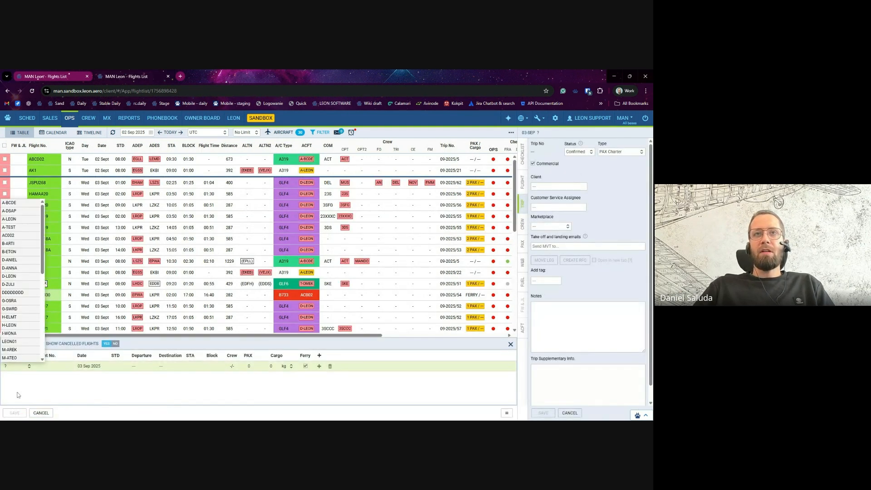
left_click(26, 208)
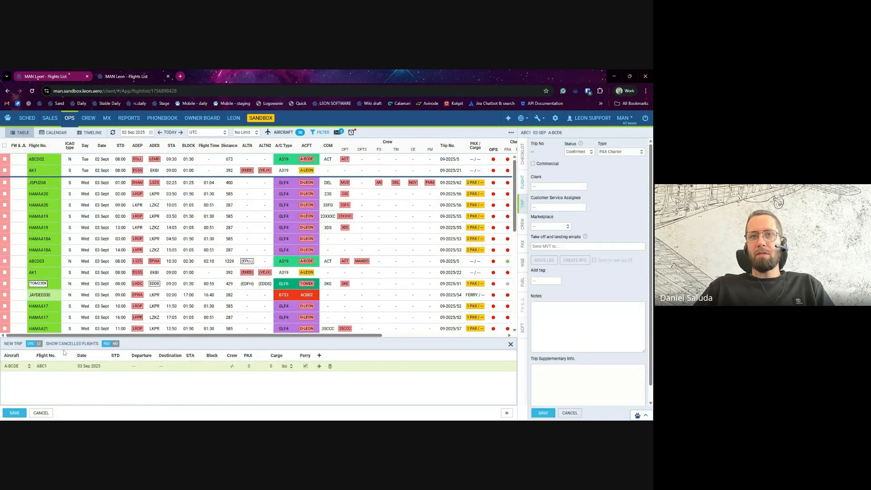
left_click(98, 373)
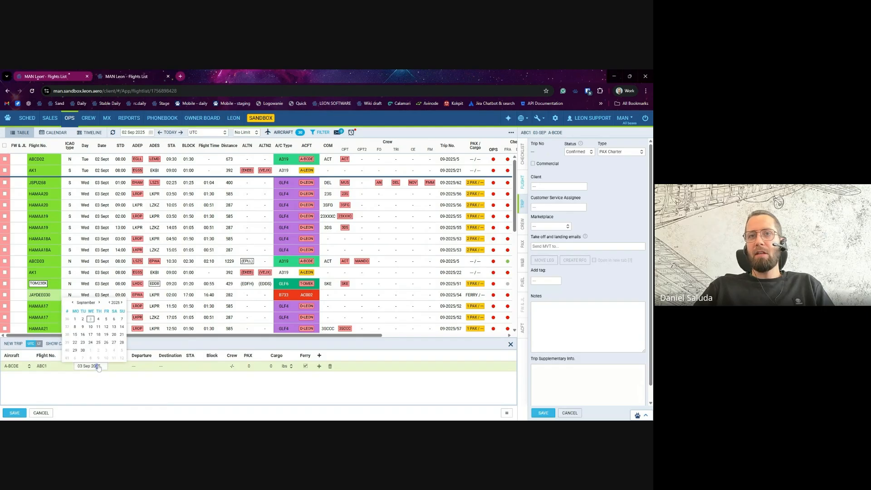
left_click(99, 319)
Set the leg's departure time to 08:00, route it from WAW to BRU, and accept the suggested 09:50 arrival time.
left_click(117, 366)
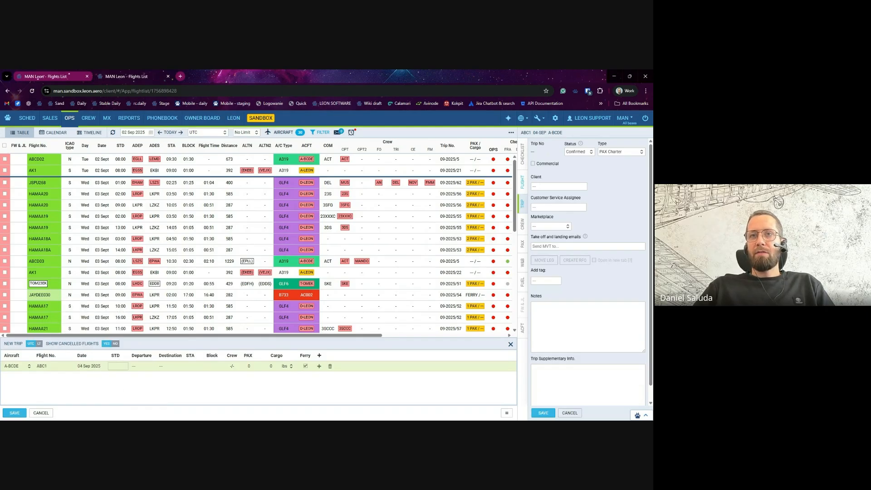
type("08")
key("Tab")
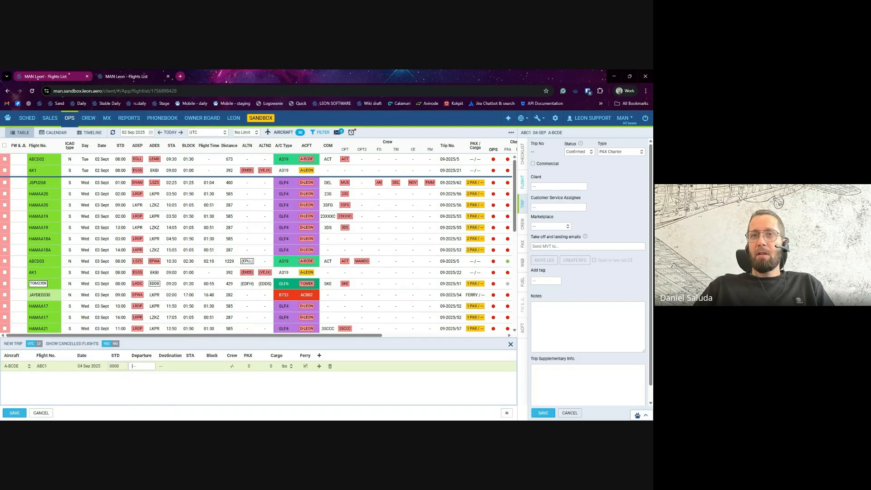
type("WAW")
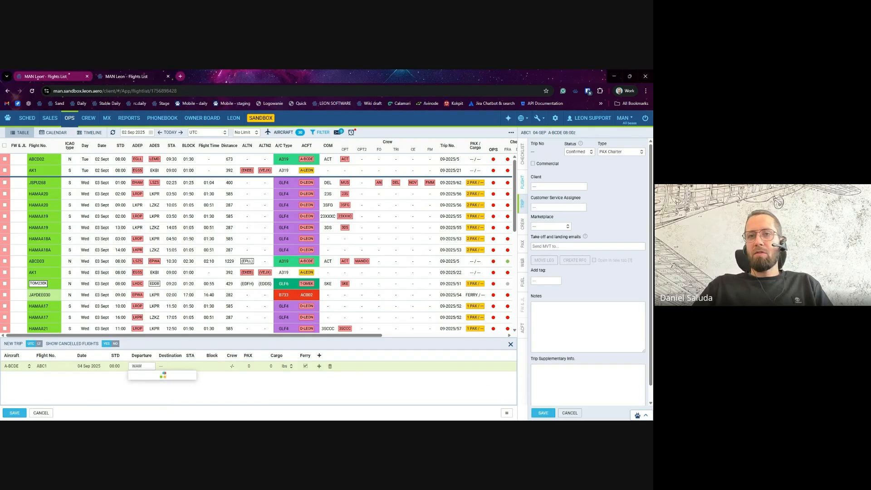
key("Tab")
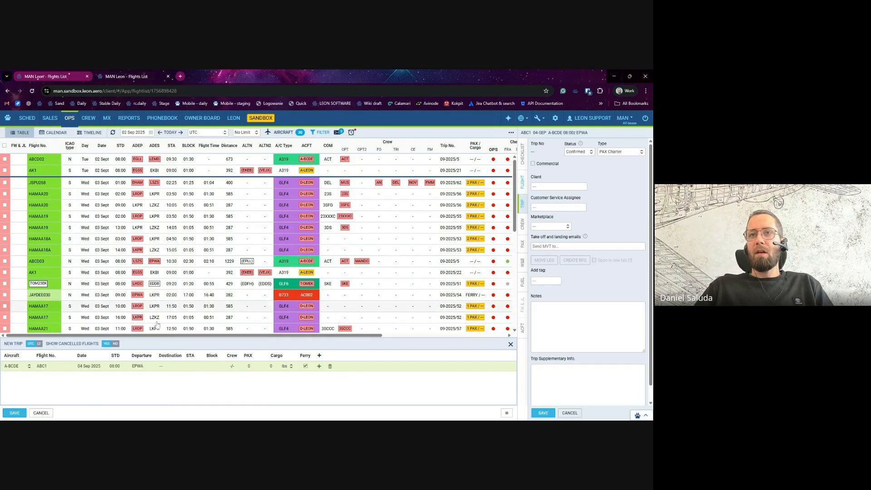
type("BRU")
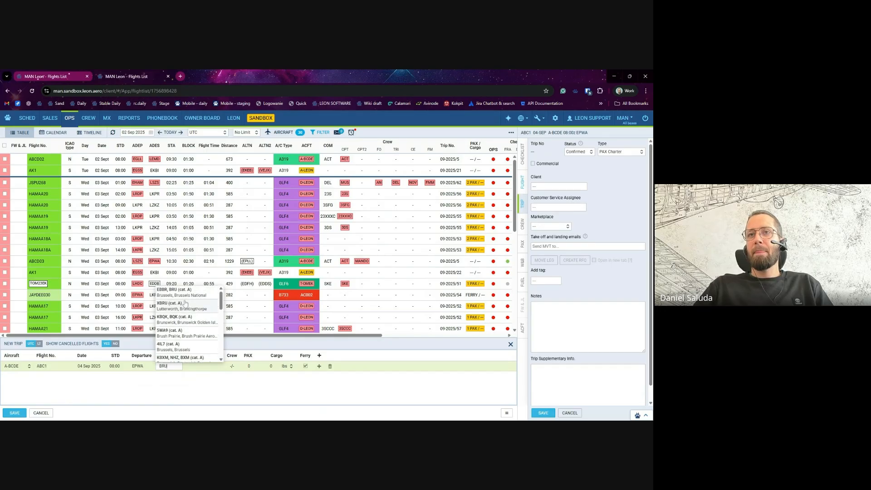
key("Tab")
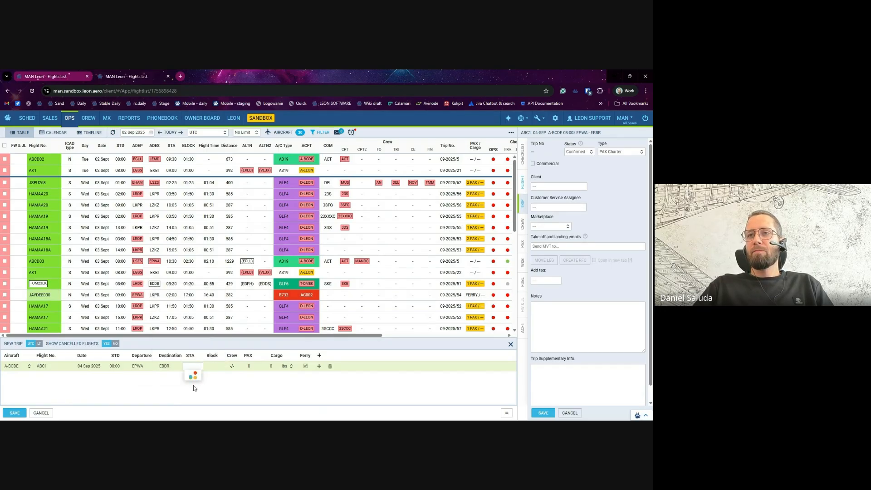
left_click(208, 375)
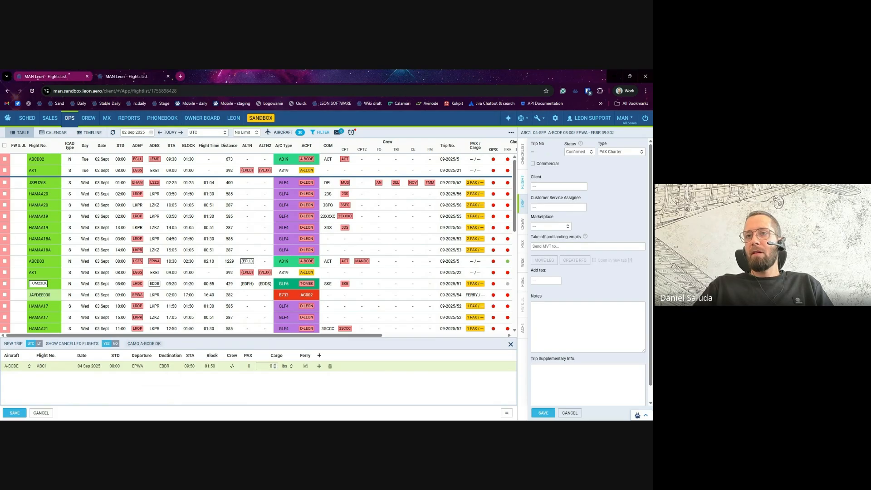
Set the leg's passenger count to 3 and save the new trip, ignoring the warnings.
left_click(250, 366)
type("3")
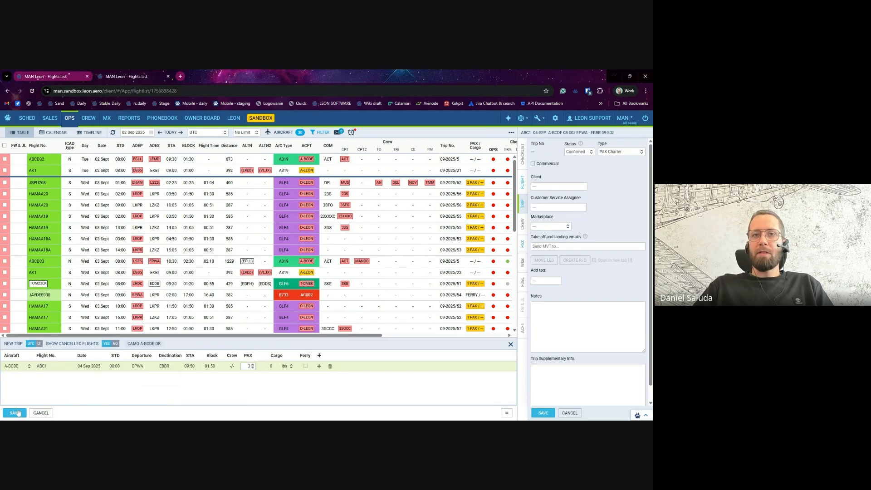
left_click(15, 413)
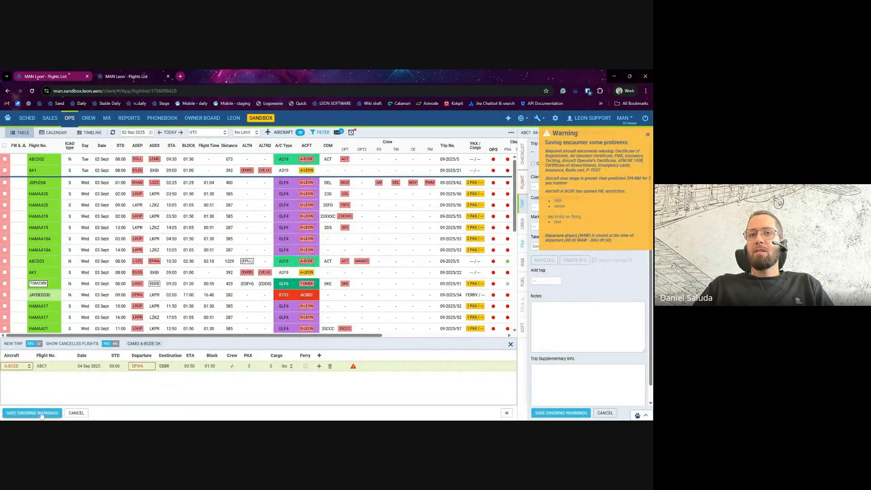
left_click(40, 414)
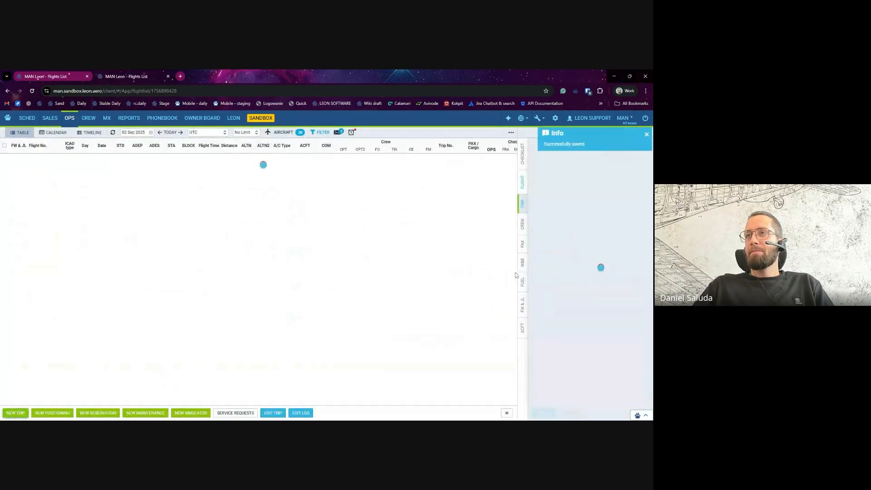
Assign crew member DEL as CPT and crew member MANDO as FO on the new ABC1 flight.
left_click(523, 223)
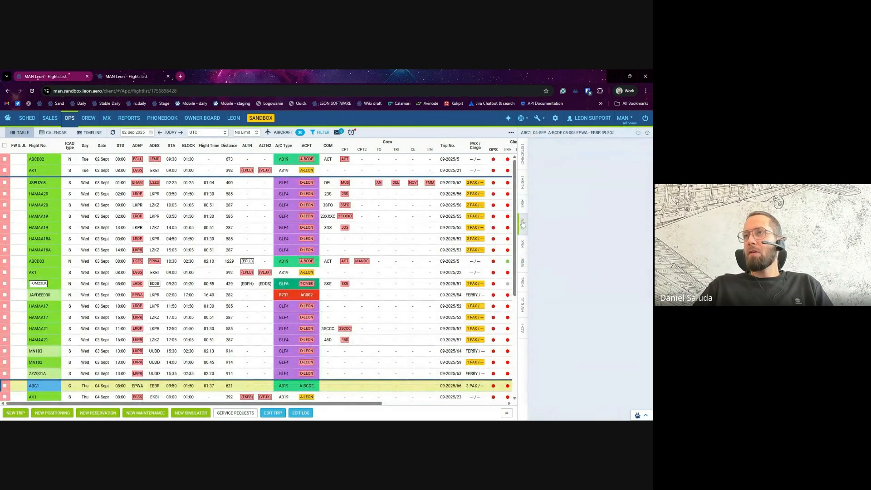
type("del")
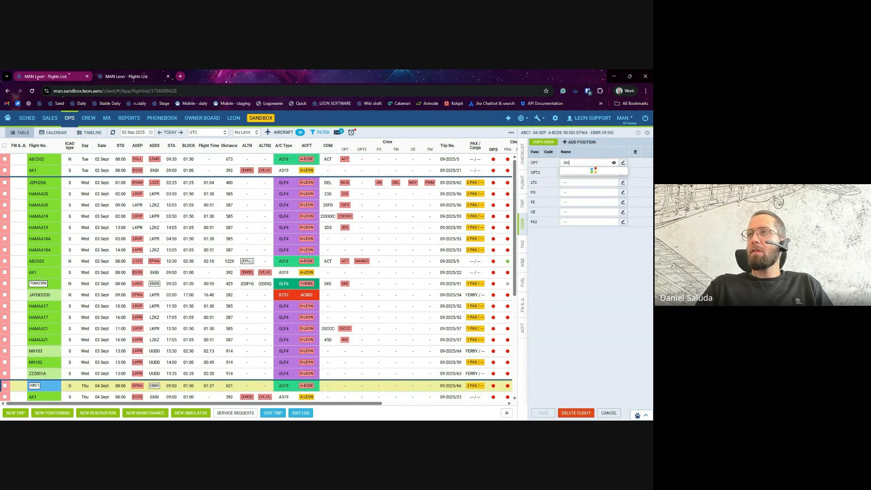
left_click(581, 181)
left_click(534, 194)
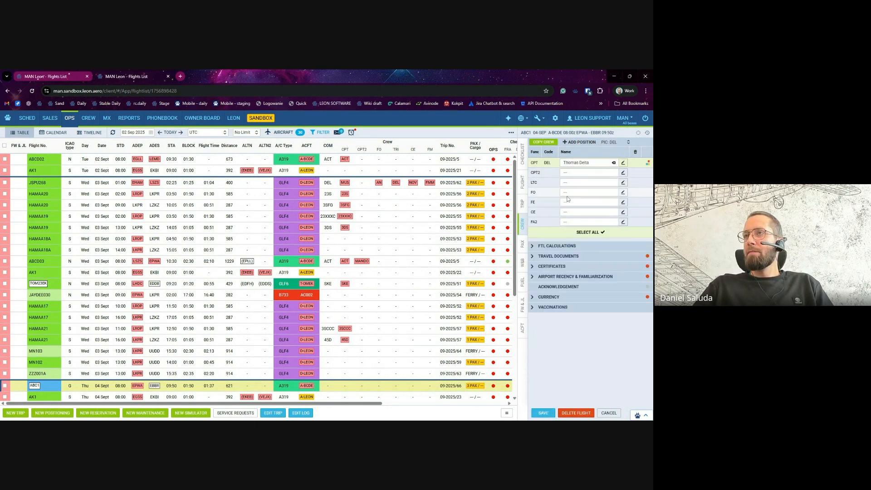
type("mando")
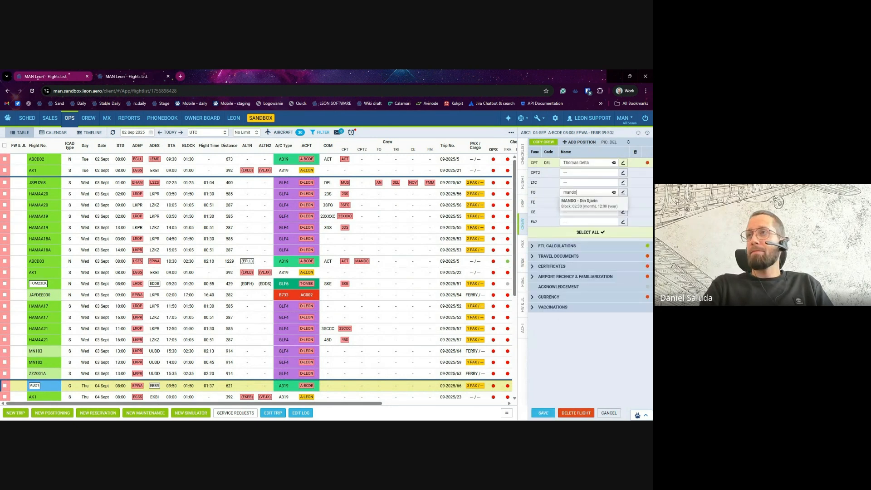
left_click(575, 202)
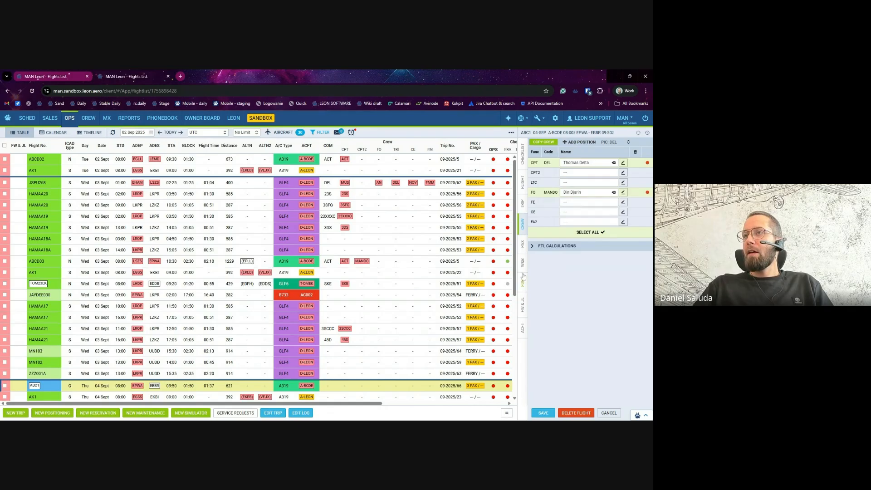
Fill the flight's three passenger slots from the database, choosing Vladimir Putin for the third, and save the flight.
left_click(523, 247)
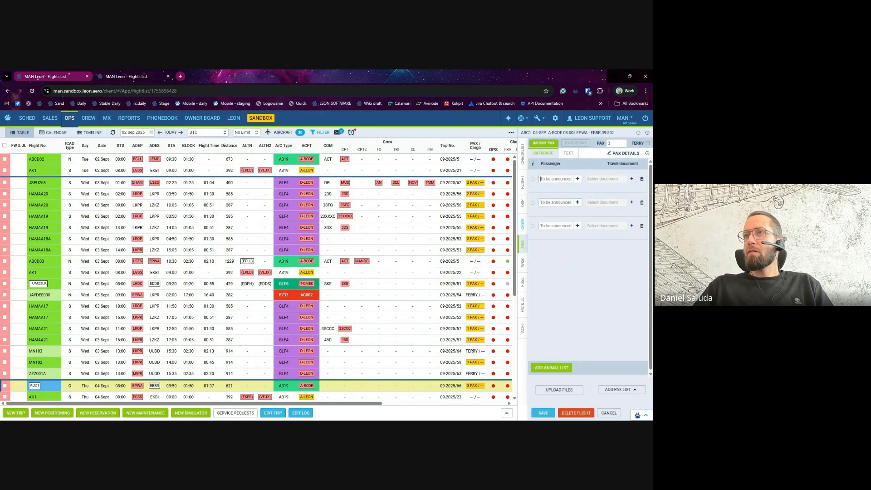
type("aar")
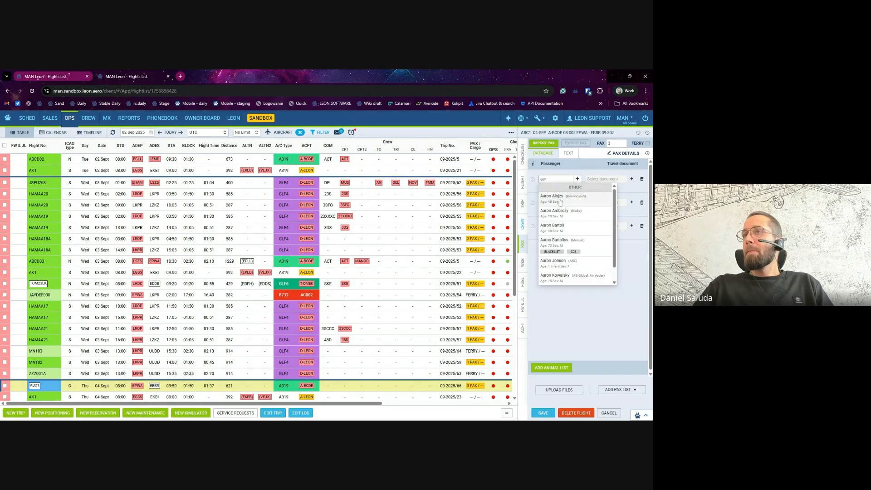
left_click(555, 262)
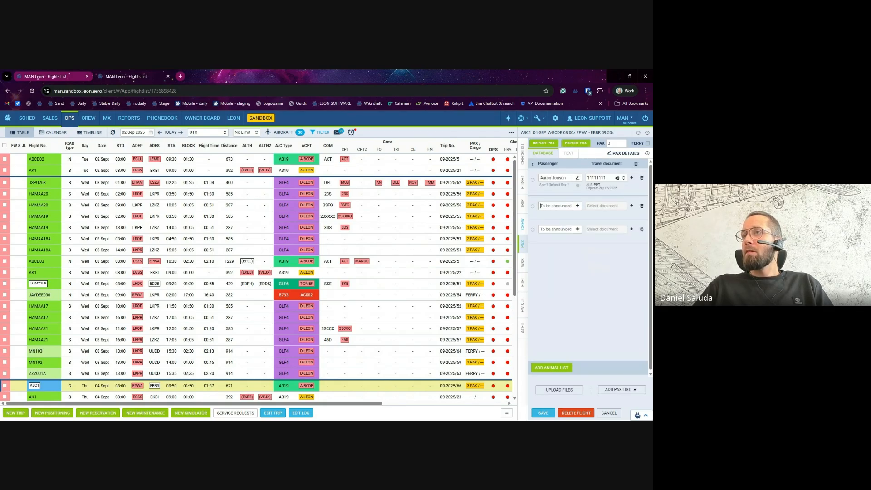
type("dave")
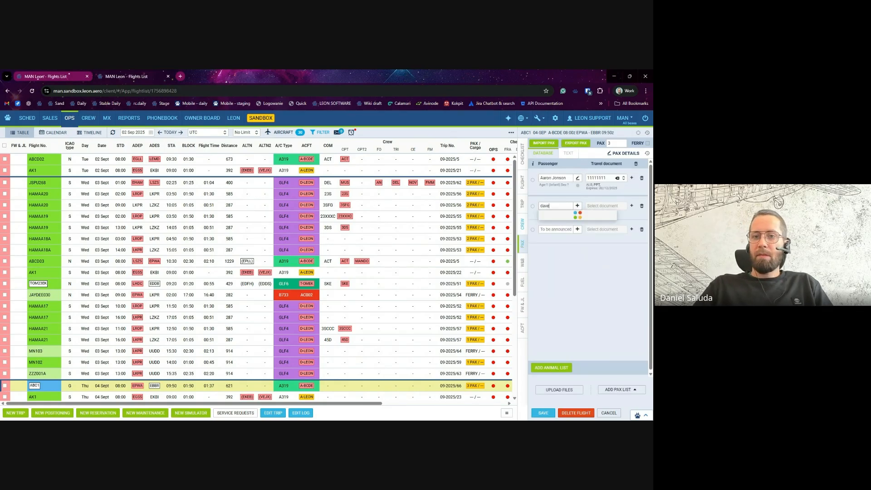
left_click(559, 225)
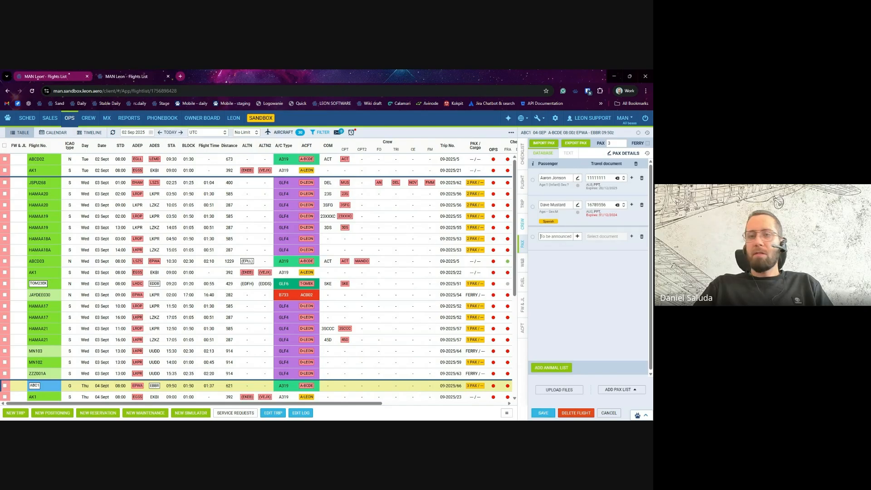
type("vlad")
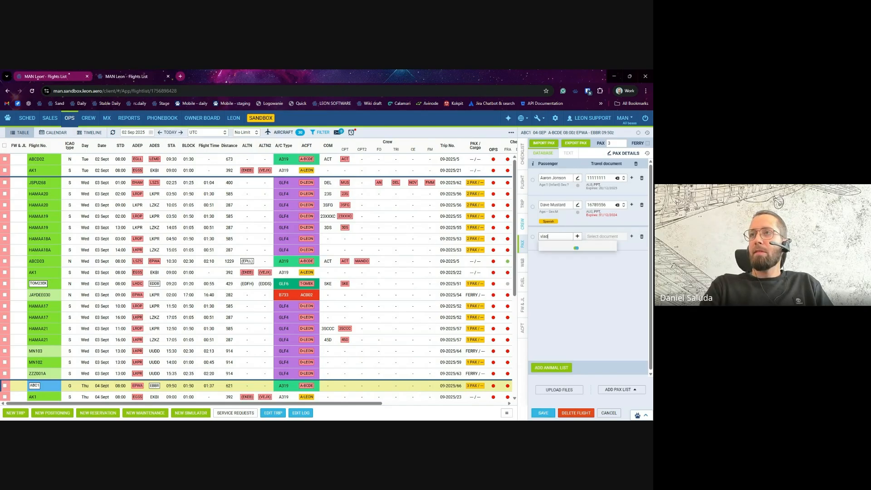
type("i")
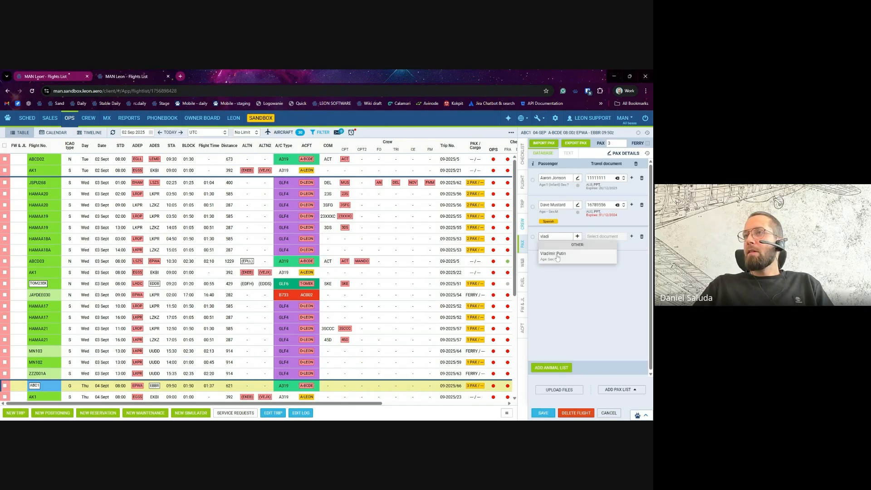
left_click(558, 255)
left_click(546, 413)
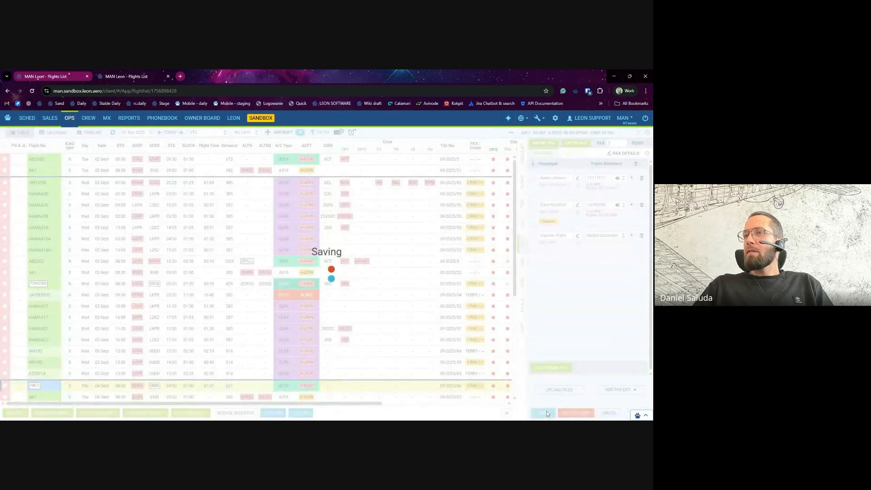
Run the PAXFILES SANCTIONS LIST check from the saved ABC1 flight's OPS checklist.
left_click(551, 414)
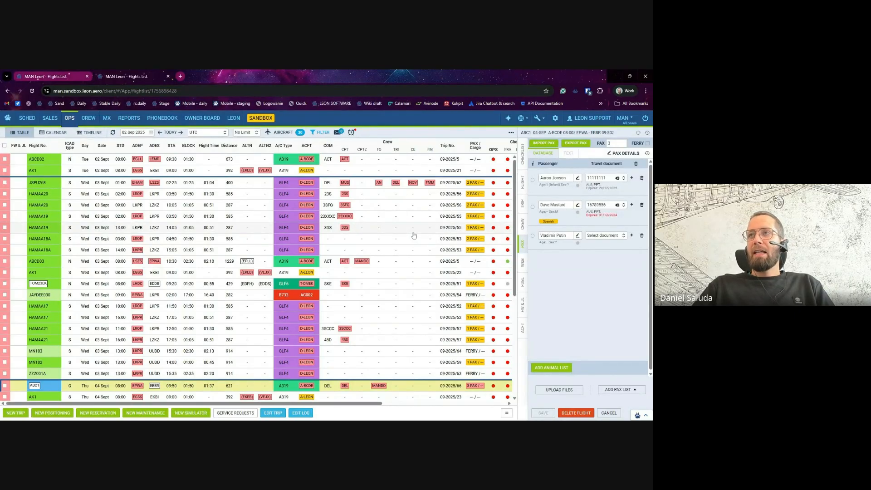
left_click(523, 182)
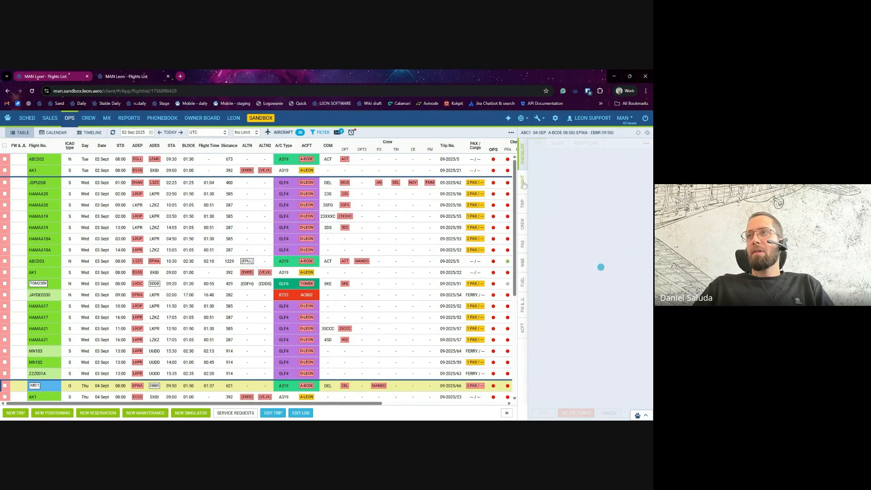
left_click(524, 165)
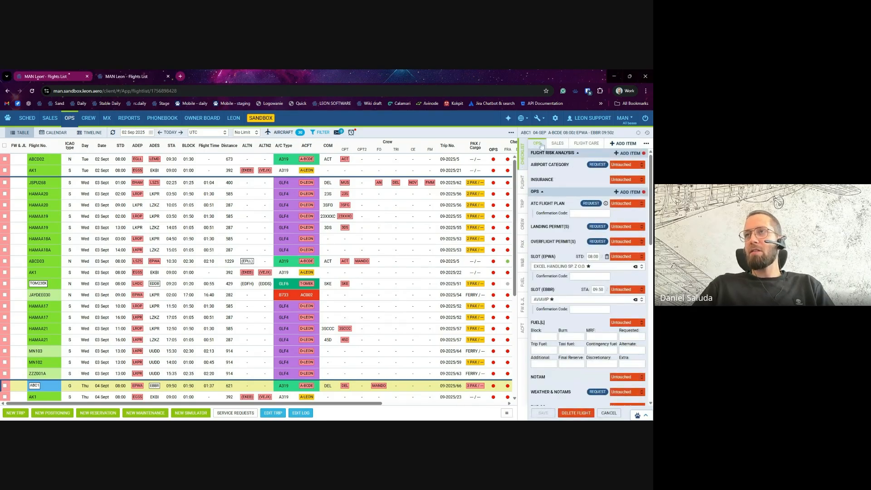
scroll(547, 217, "down", 10)
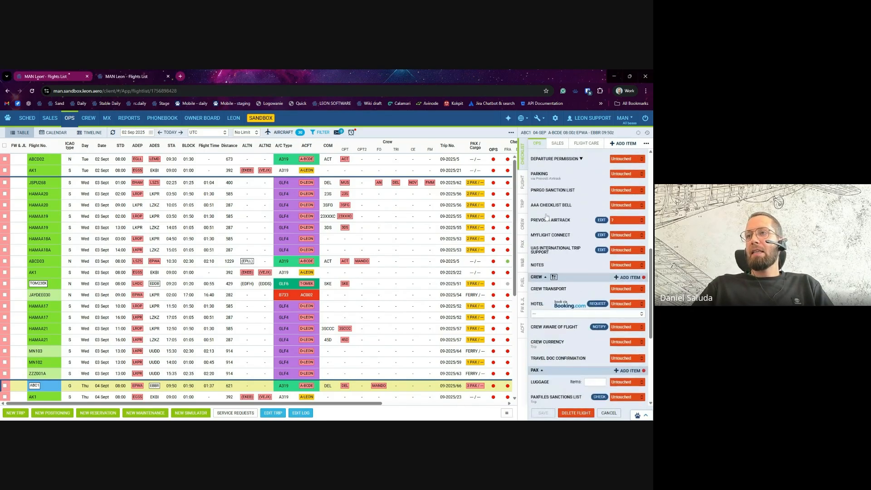
scroll(546, 217, "down", 3)
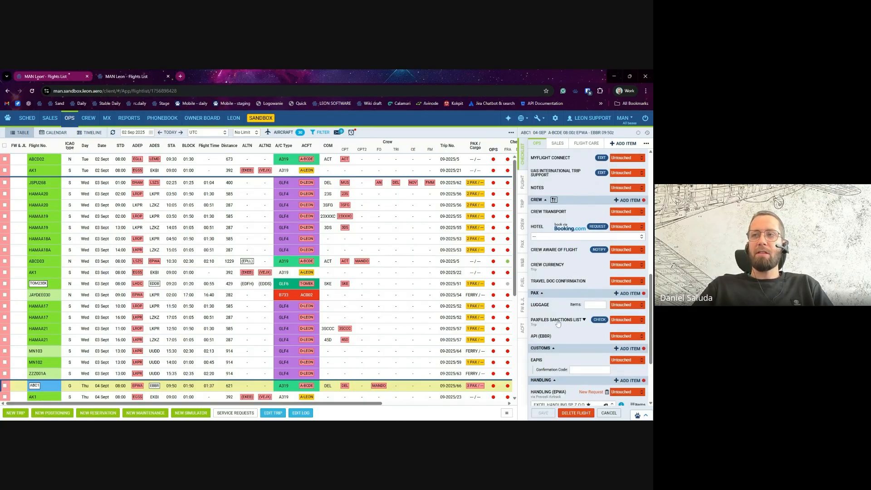
left_click(599, 321)
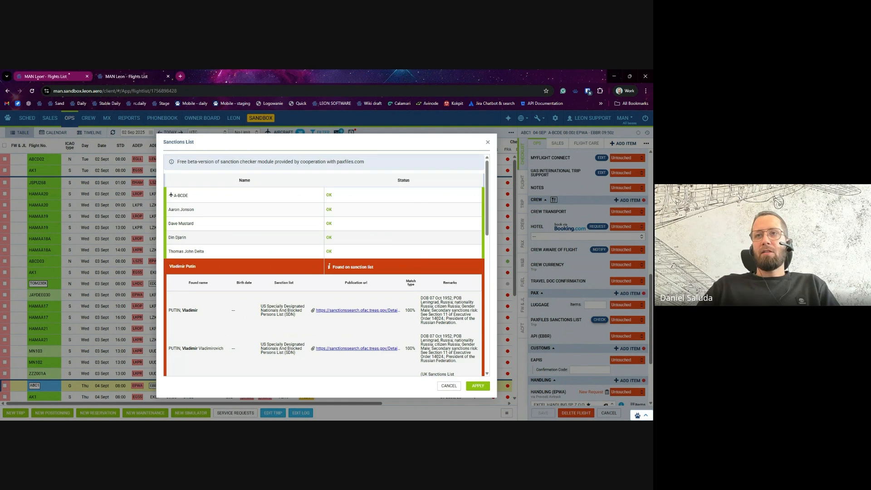
Review the sanctions check results for the aircraft, crew and passengers through to the last match and apply them to the checklist.
scroll(422, 238, "down", 1)
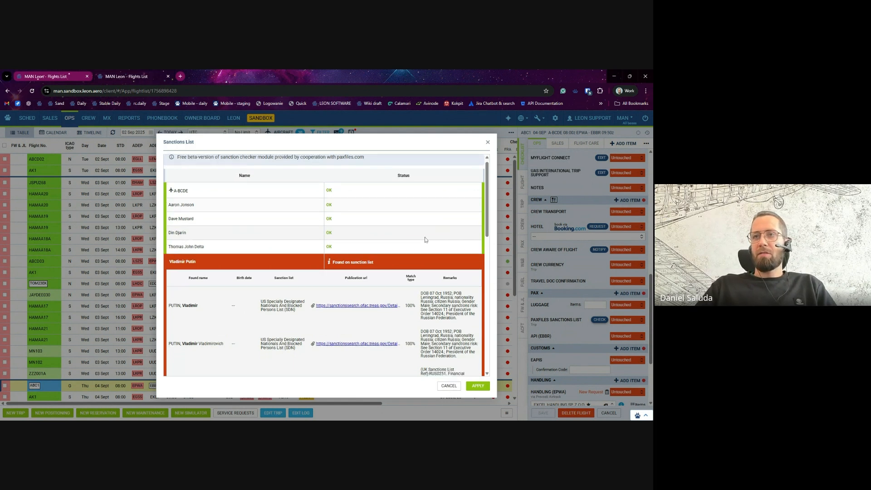
scroll(417, 240, "up", 1)
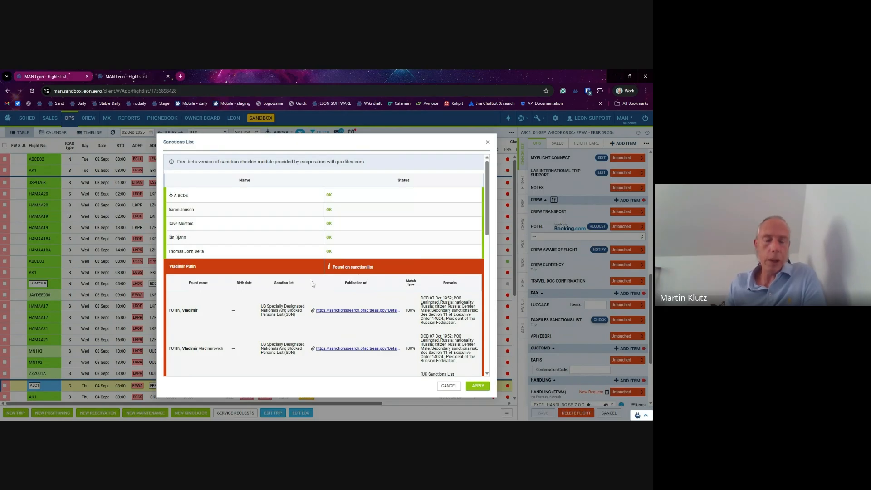
scroll(312, 283, "down", 3)
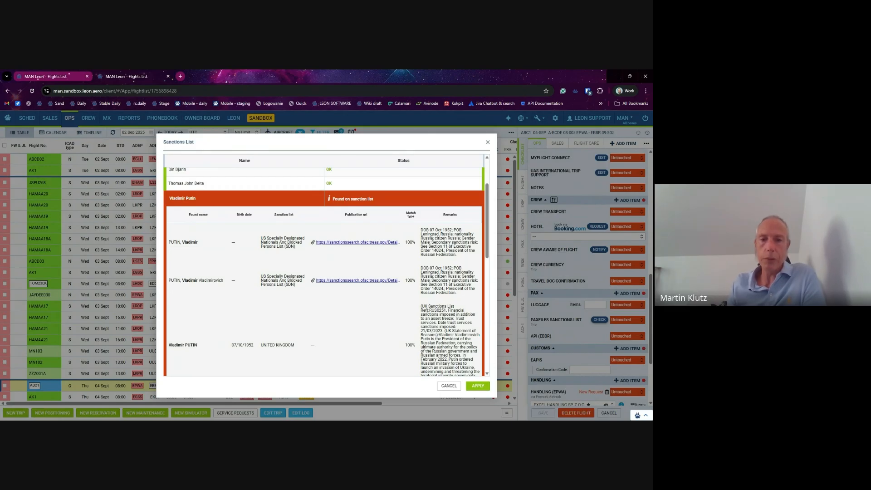
scroll(282, 296, "down", 1)
scroll(282, 296, "up", 1)
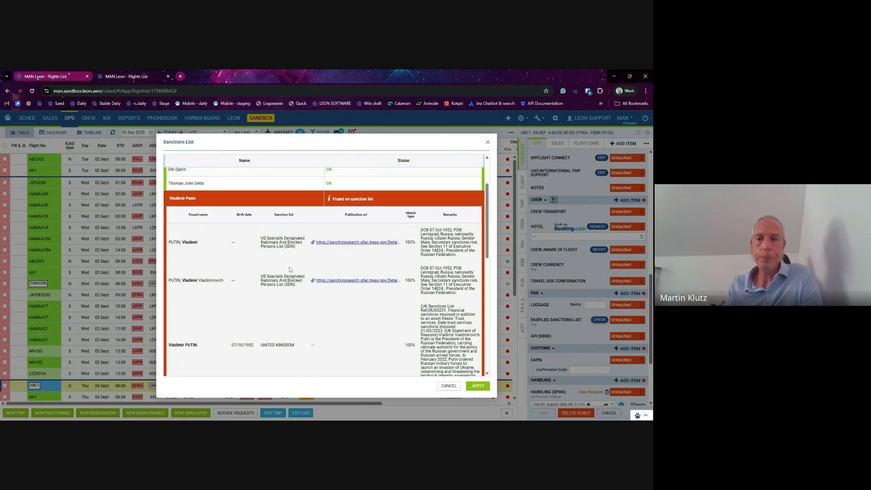
scroll(272, 276, "down", 4)
scroll(275, 282, "up", 2)
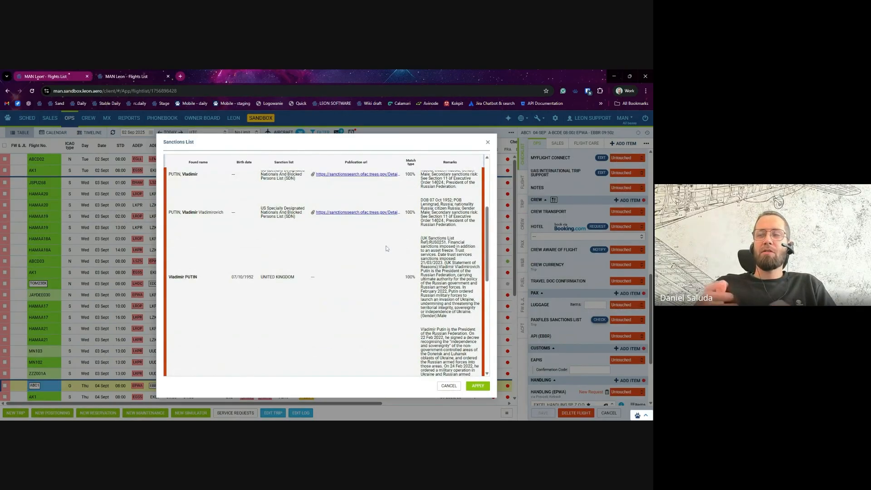
scroll(395, 236, "up", 1)
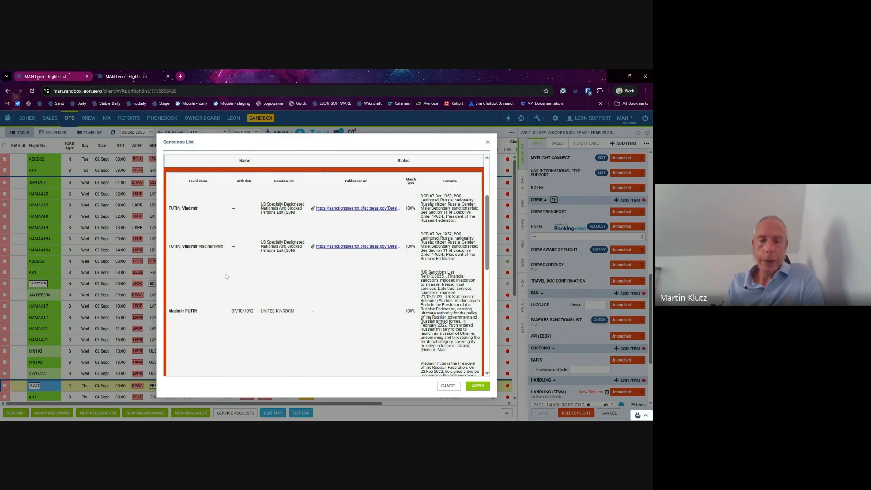
scroll(290, 297, "up", 1)
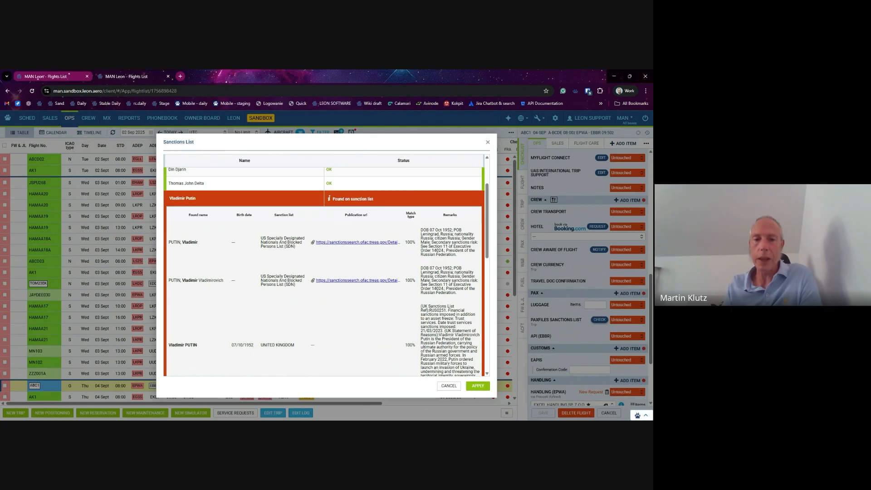
scroll(283, 301, "down", 5)
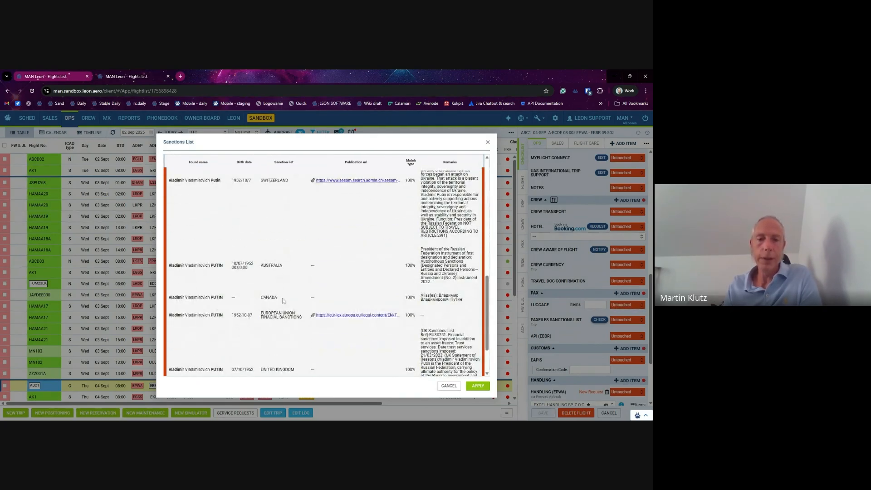
scroll(283, 301, "down", 2)
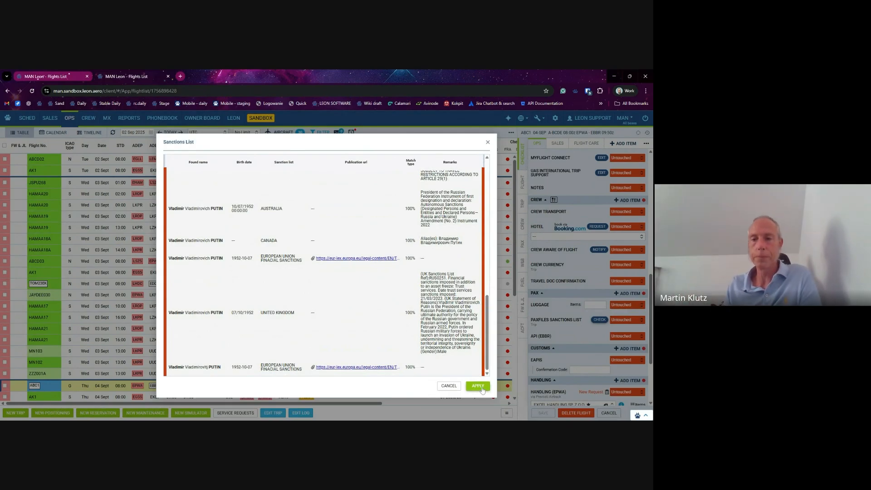
left_click(482, 390)
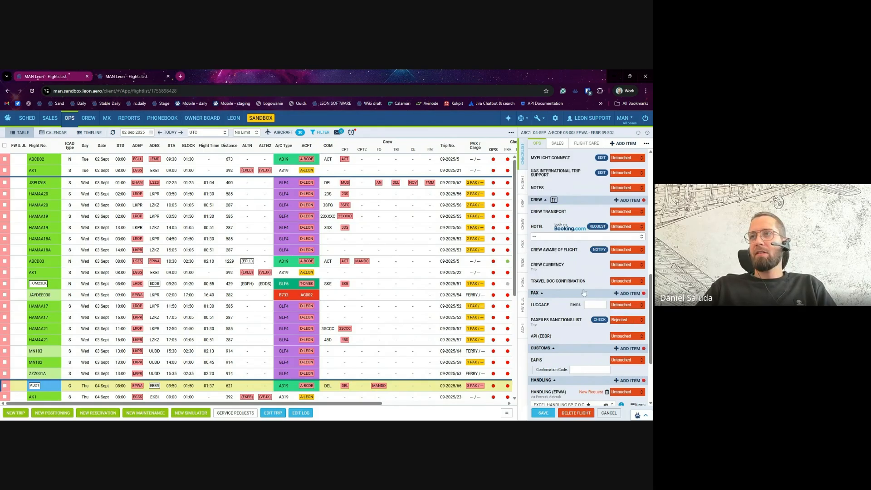
Remove Vladimir Putin from the ABC1 flight's passenger list and save the flight, ignoring the warnings.
left_click(522, 244)
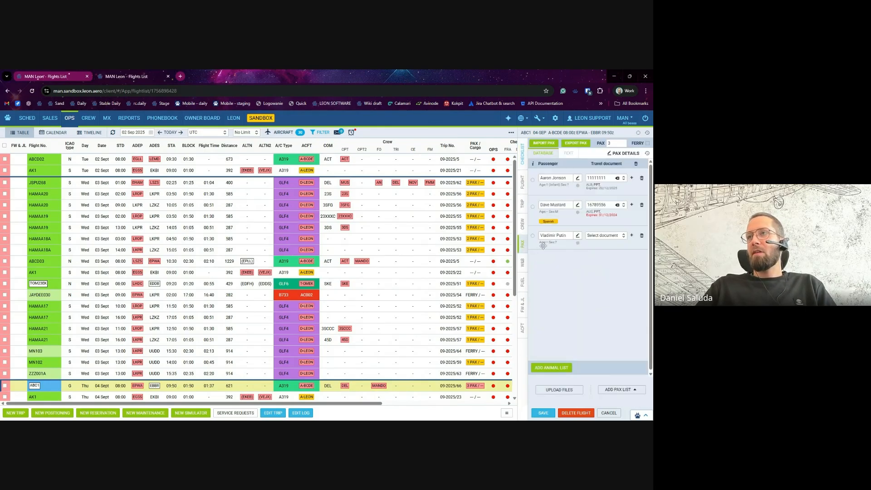
left_click(641, 235)
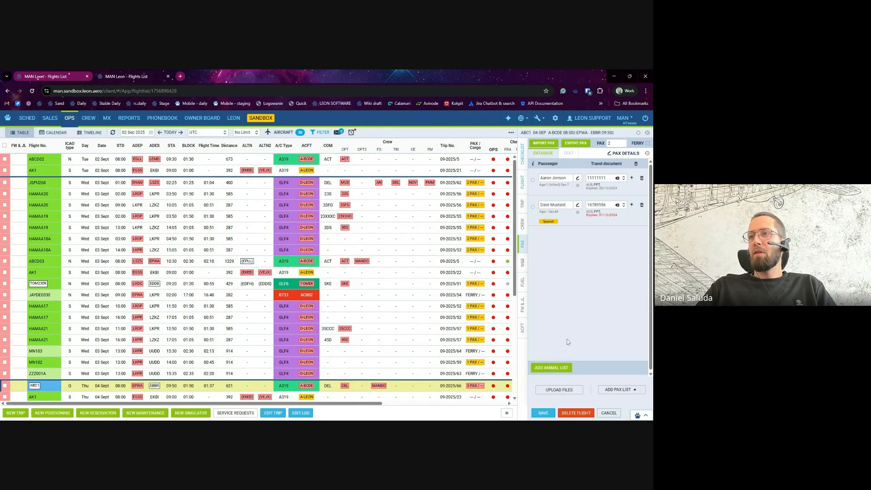
left_click(542, 412)
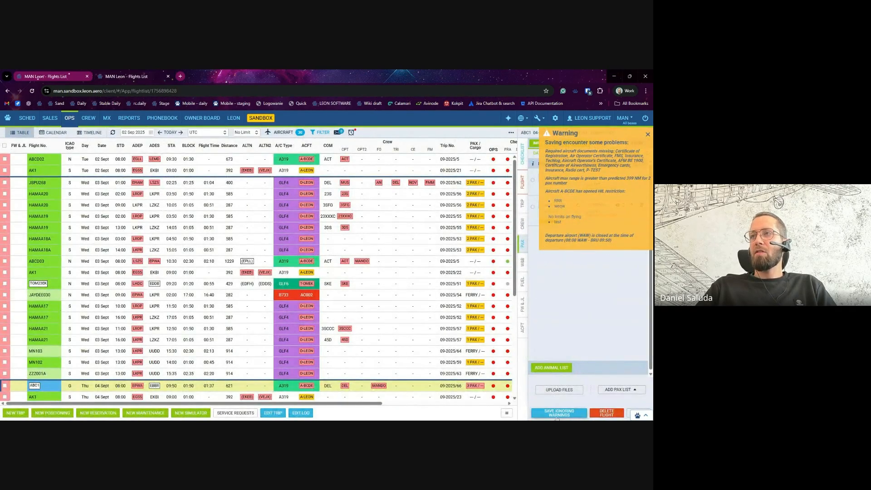
left_click(558, 413)
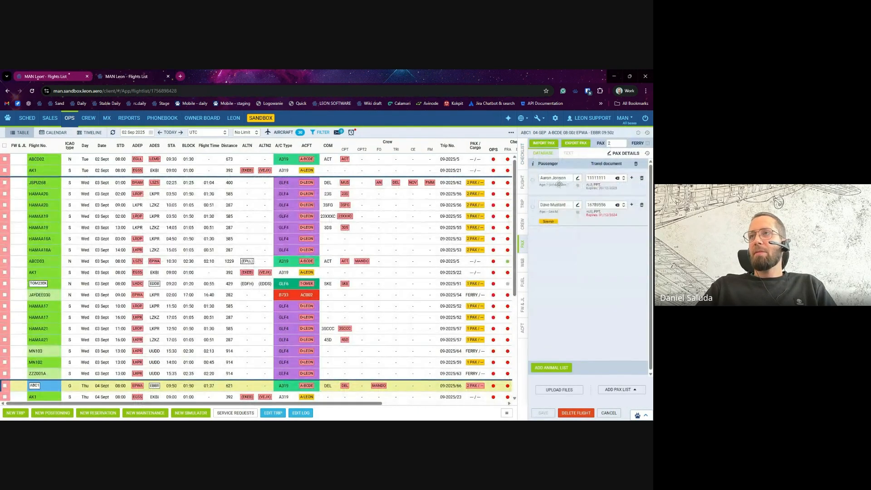
Rerun the PAXFILES SANCTIONS LIST check for the reduced passenger list and apply its result to the checklist.
left_click(523, 160)
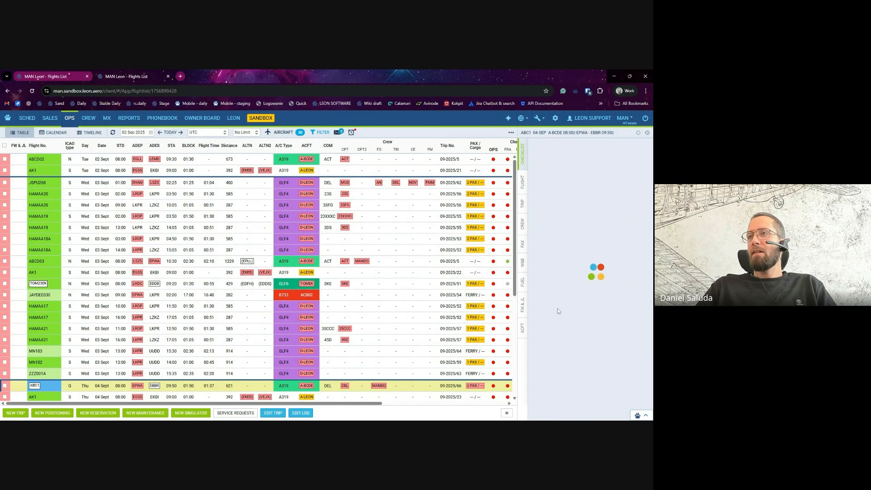
scroll(563, 315, "down", 5)
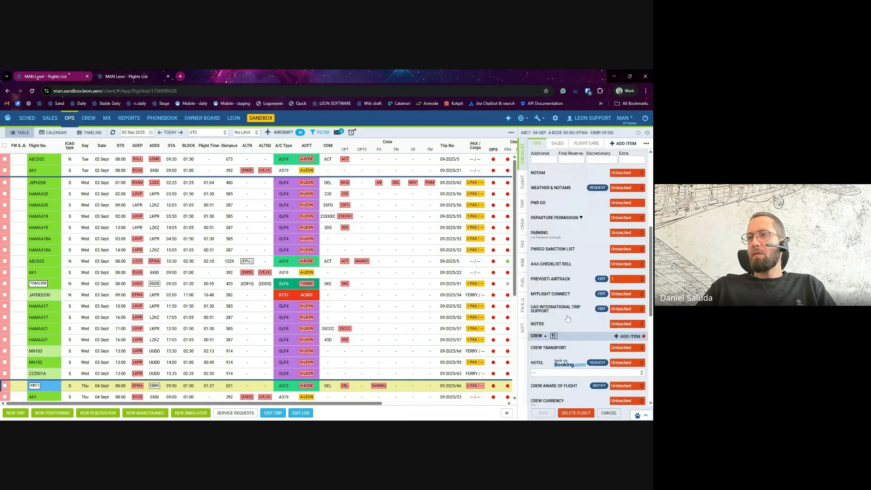
scroll(567, 318, "down", 4)
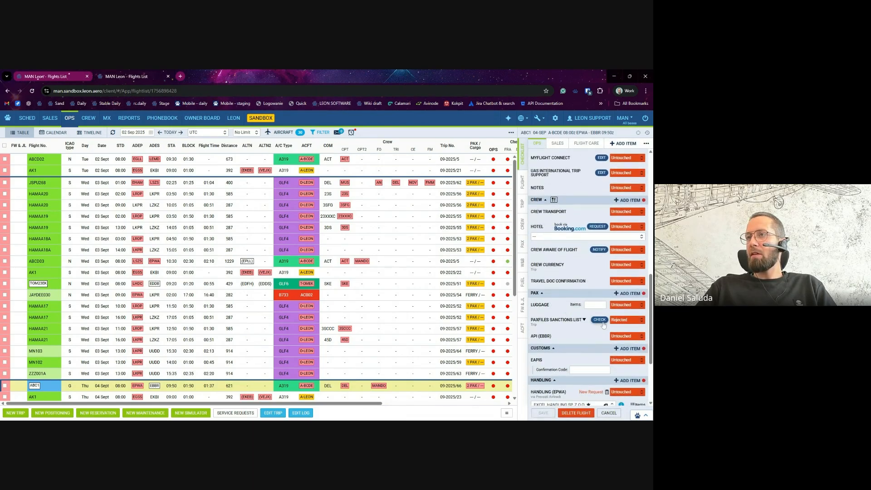
left_click(599, 320)
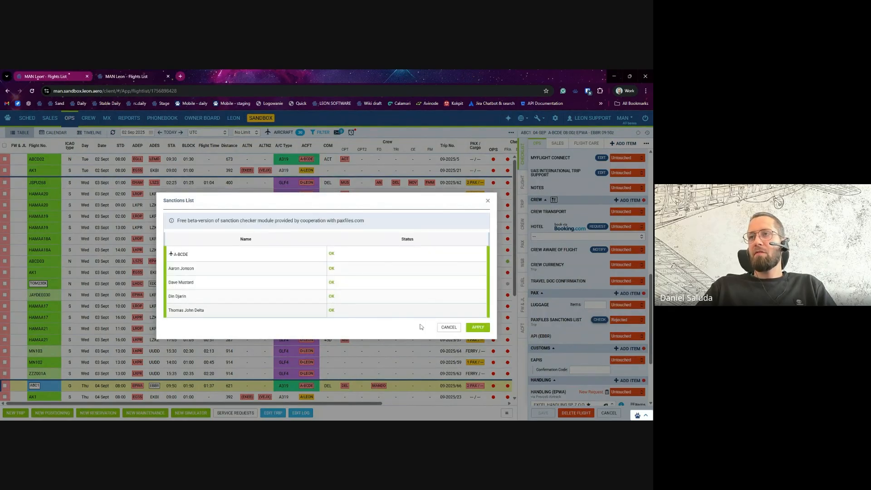
left_click(479, 328)
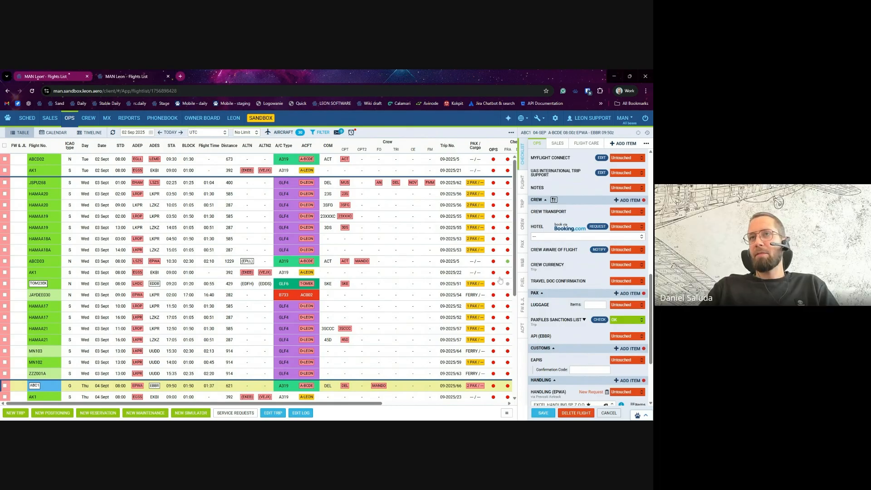
Go to the sales Requests/Quotes list, abandoning the unsaved flight changes.
mouse_move(52, 122)
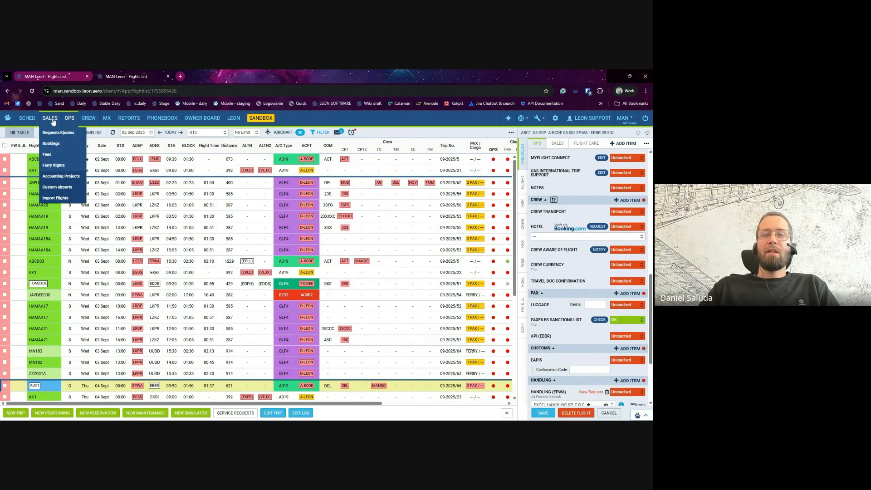
left_click(59, 134)
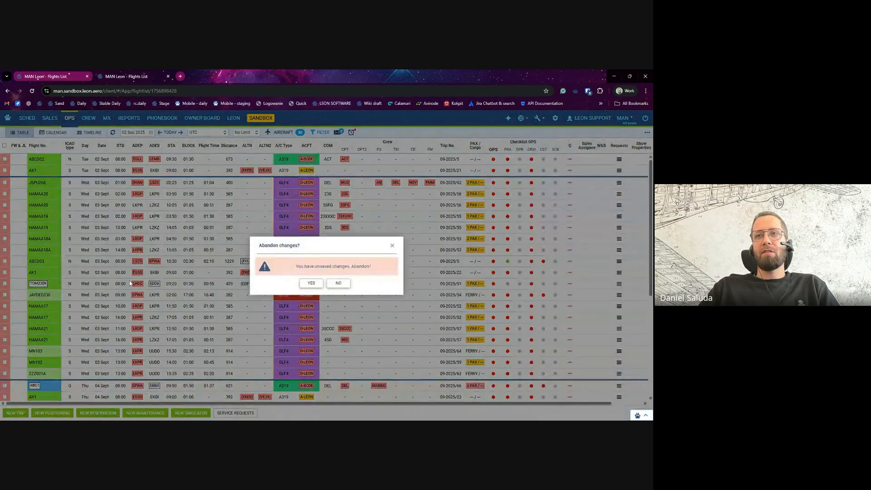
left_click(309, 284)
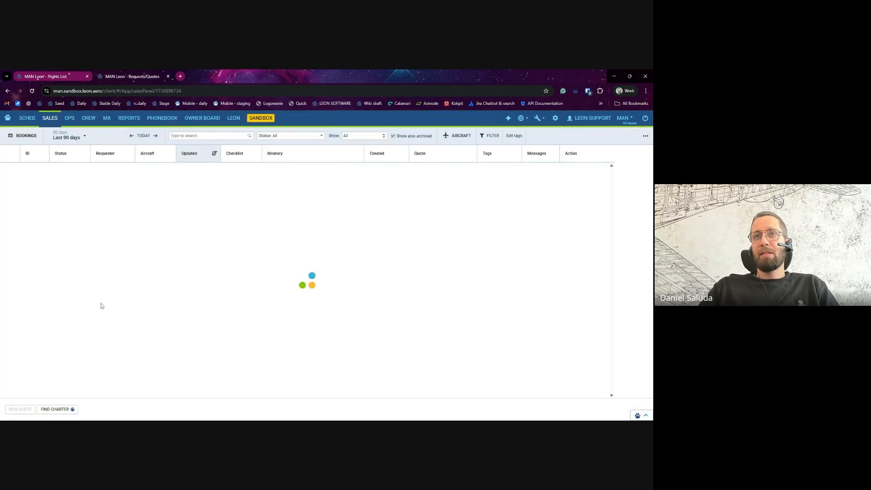
Start a new quote request from New Test Company and assign aircraft A-BCDE to it.
left_click(20, 409)
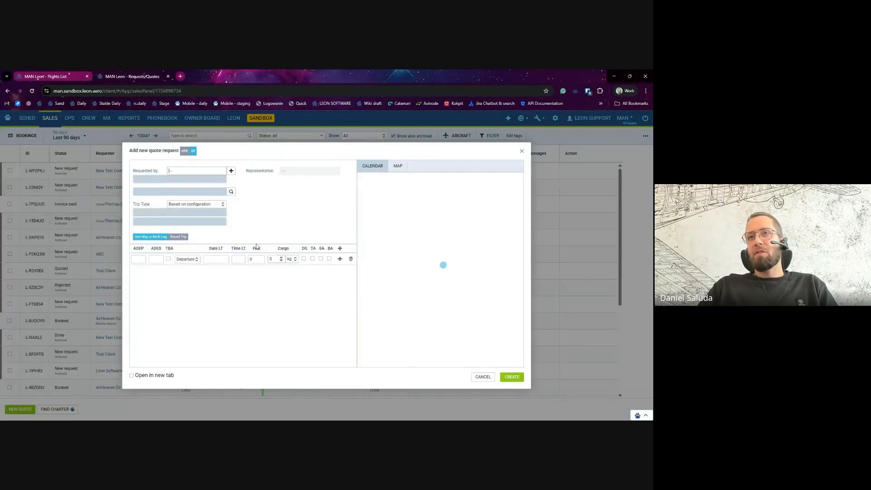
left_click(177, 169)
type("test")
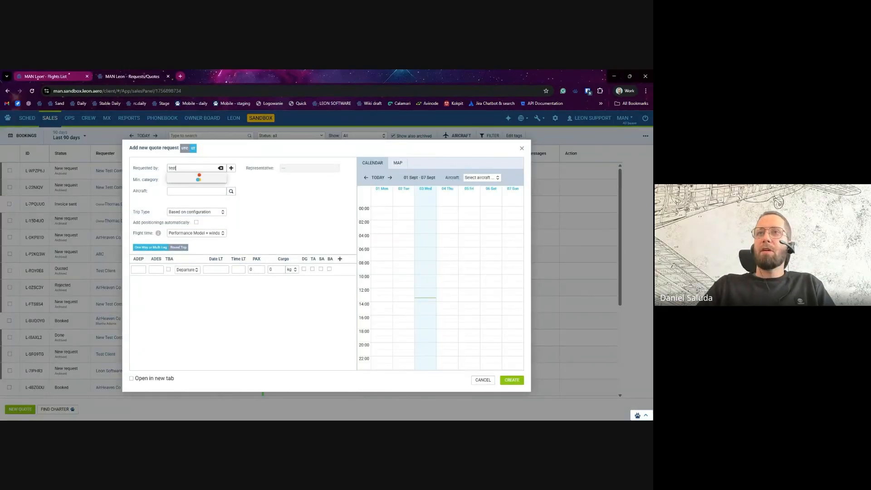
left_click(187, 188)
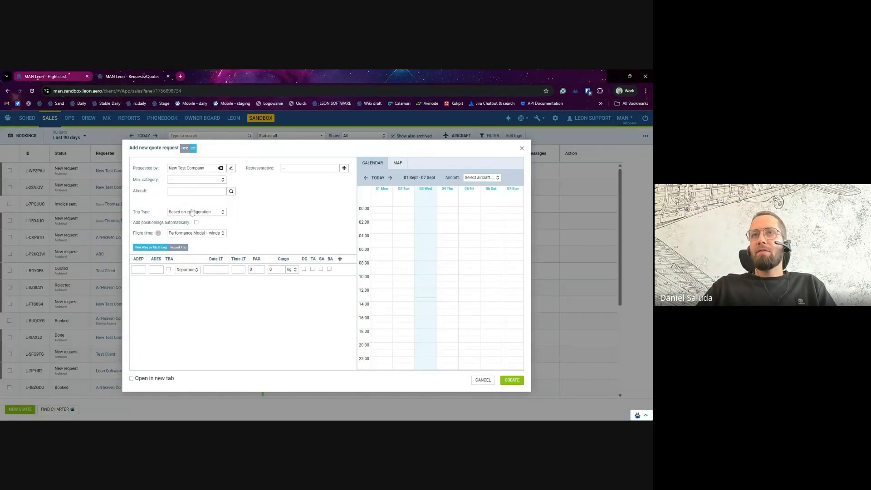
left_click(185, 191)
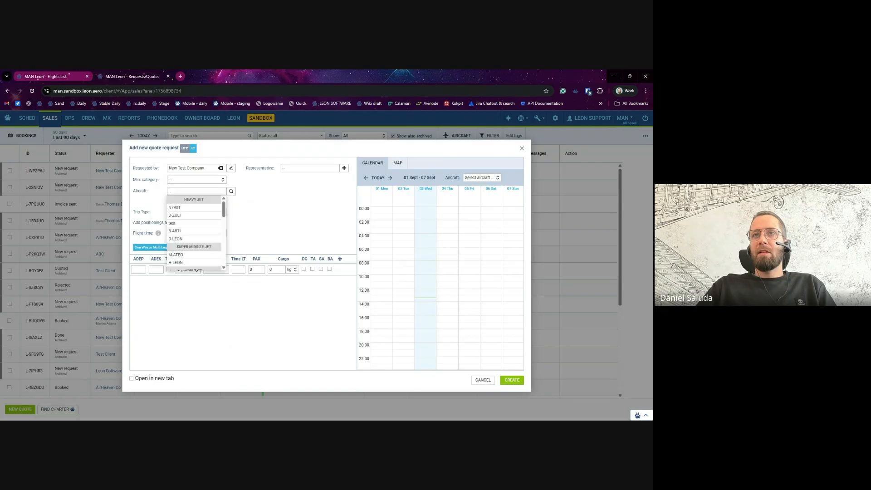
scroll(193, 217, "down", 2)
scroll(193, 227, "down", 2)
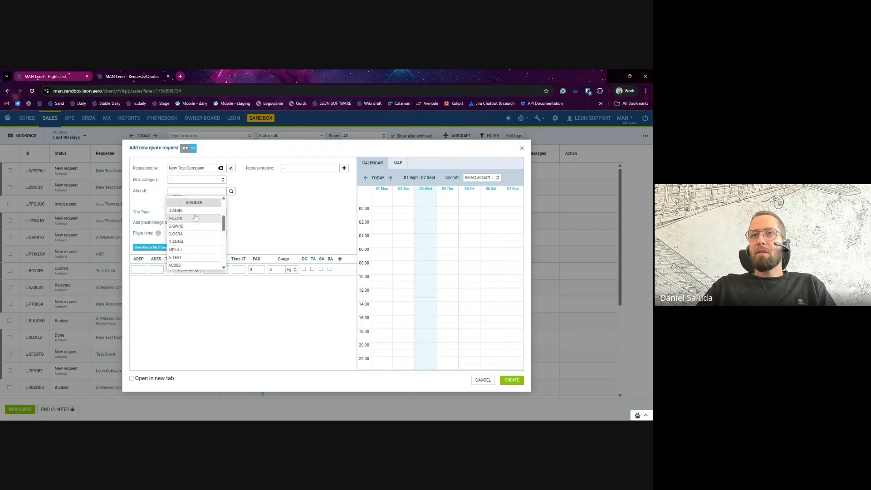
left_click(190, 244)
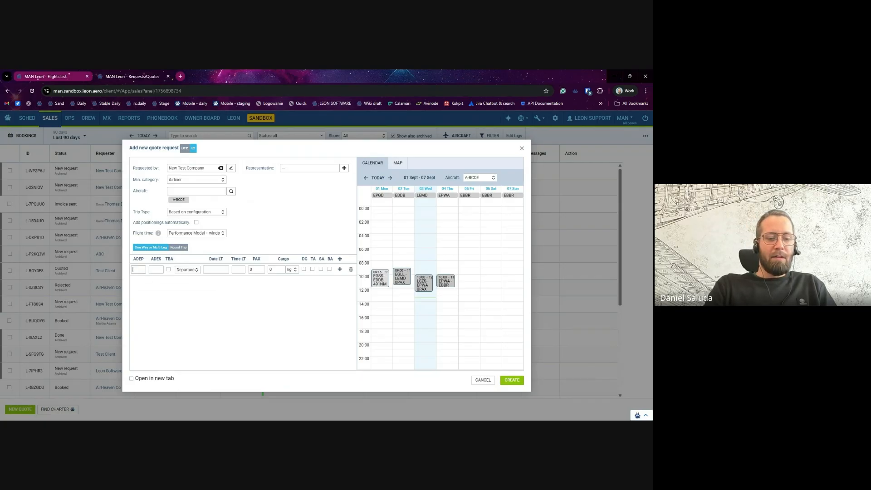
Set the quote's flight leg to depart from Warsaw (EPWA) and arrive in Brussels (EBBR).
type("waw")
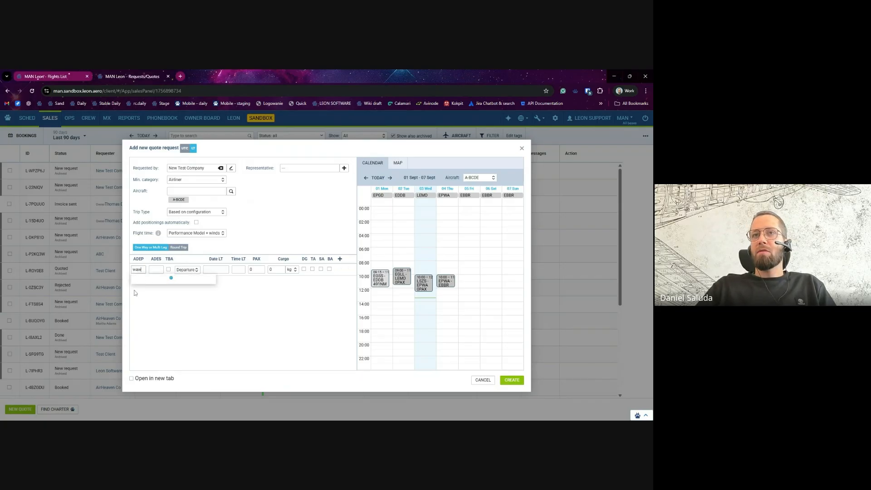
key("Return")
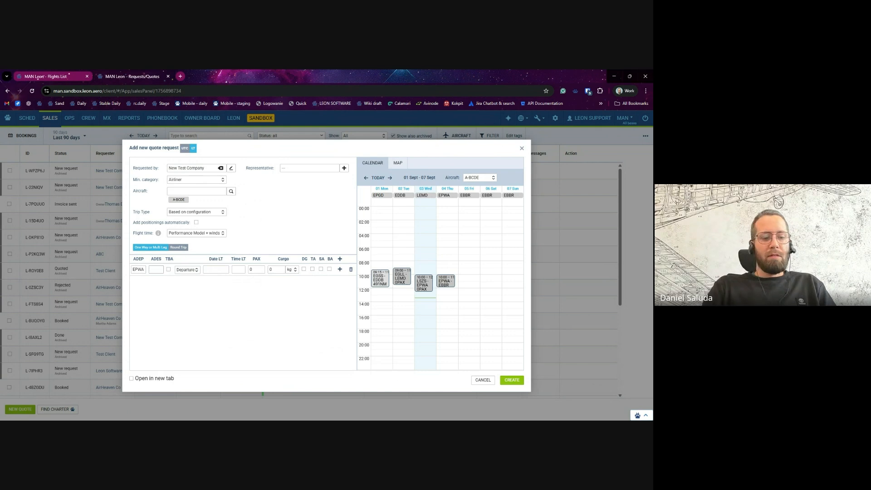
type("bru")
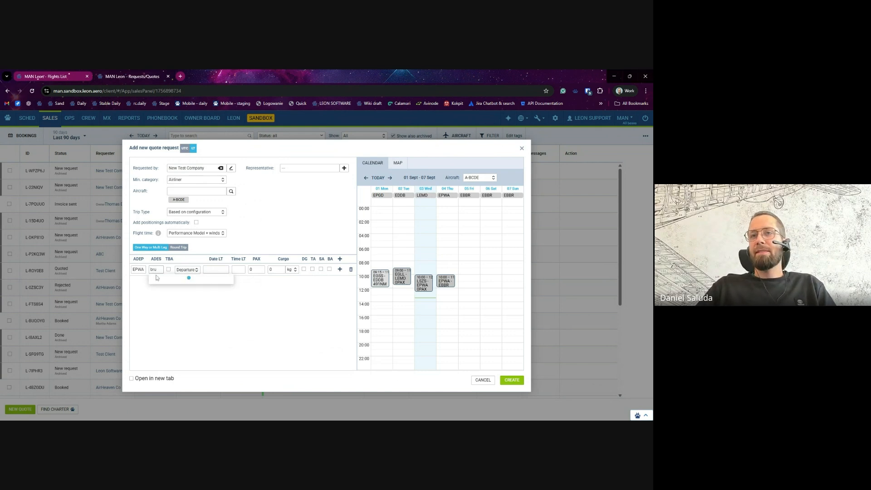
key("Return")
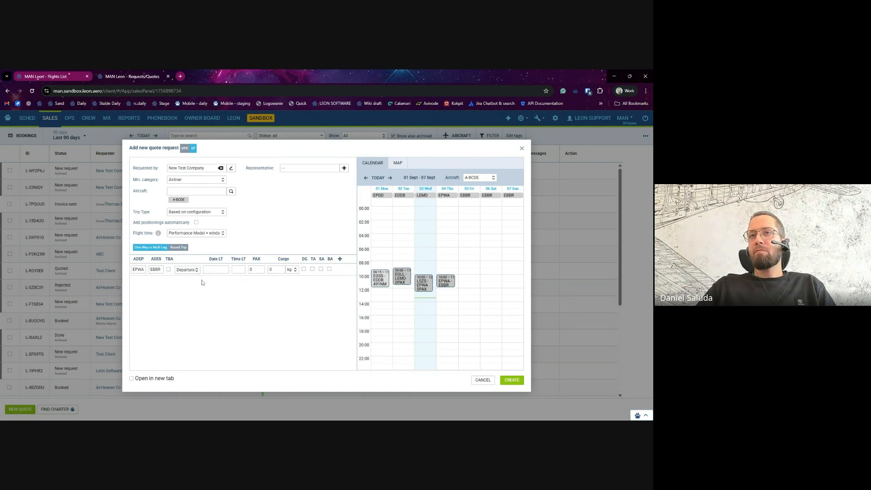
Schedule the leg's departure for 04 Sep 2025 at 18:00 with 2 passengers and create the quote request.
left_click(216, 271)
left_click(248, 300)
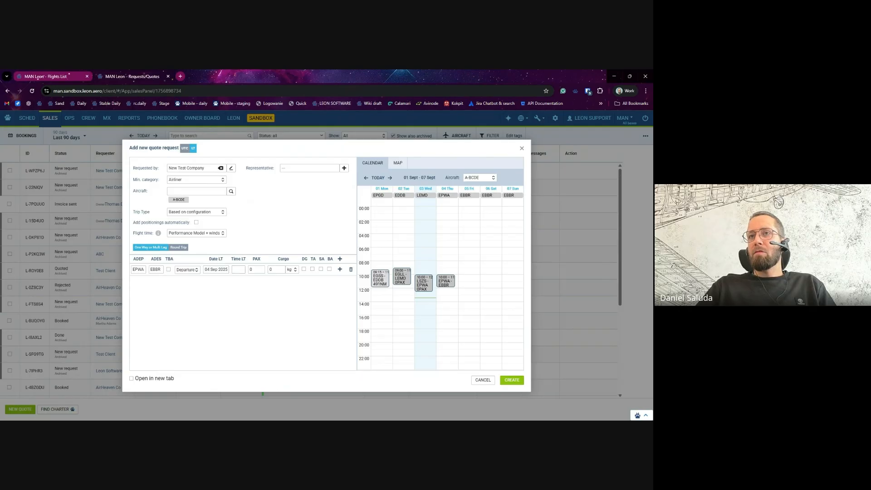
type("1800")
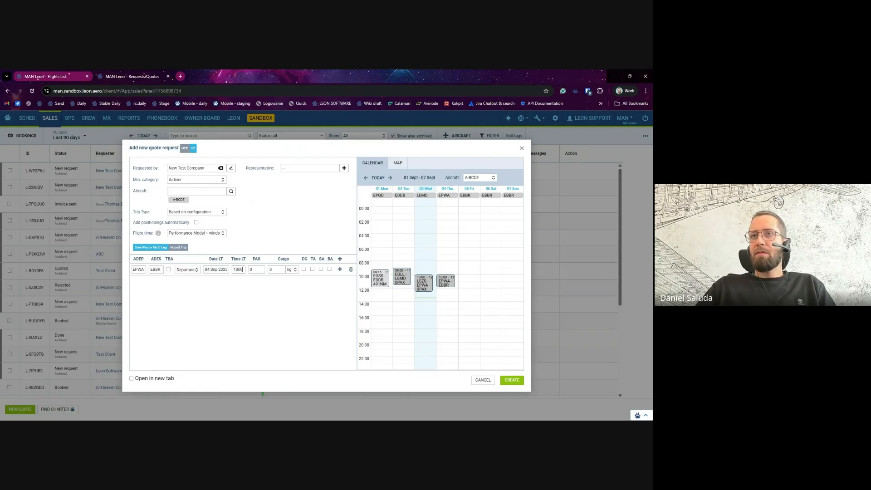
key("Tab")
type("1")
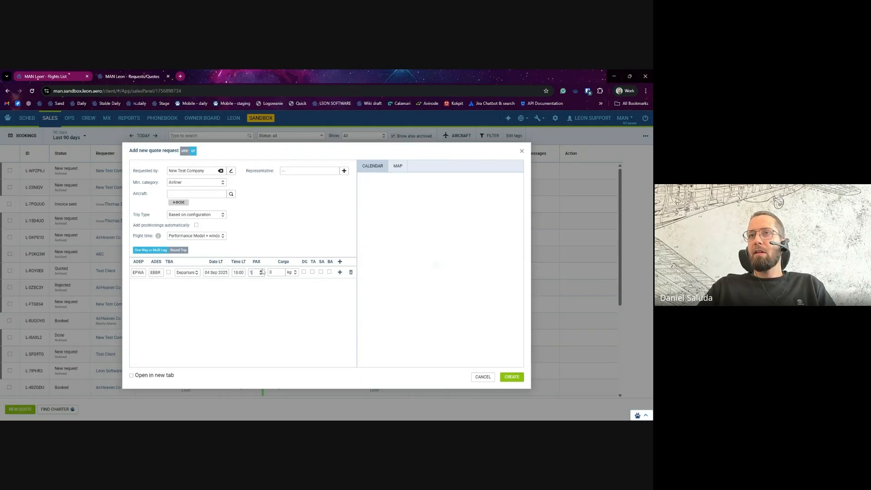
left_click(261, 270)
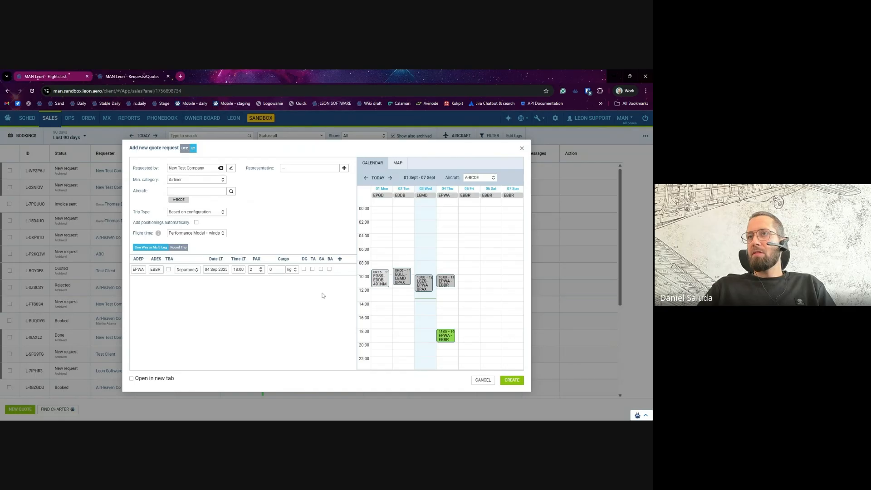
left_click(330, 269)
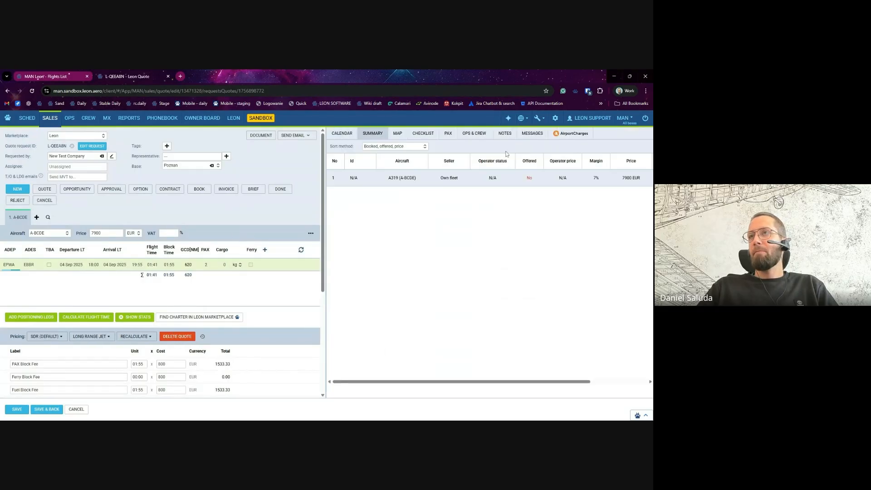
Assign the infant passenger associated with ABC to the first passenger slot of the new quote.
left_click(448, 136)
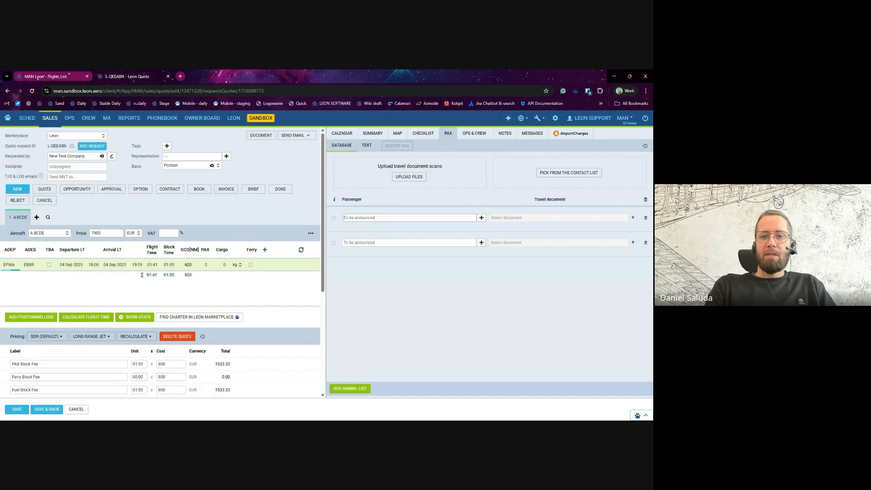
type("aaron")
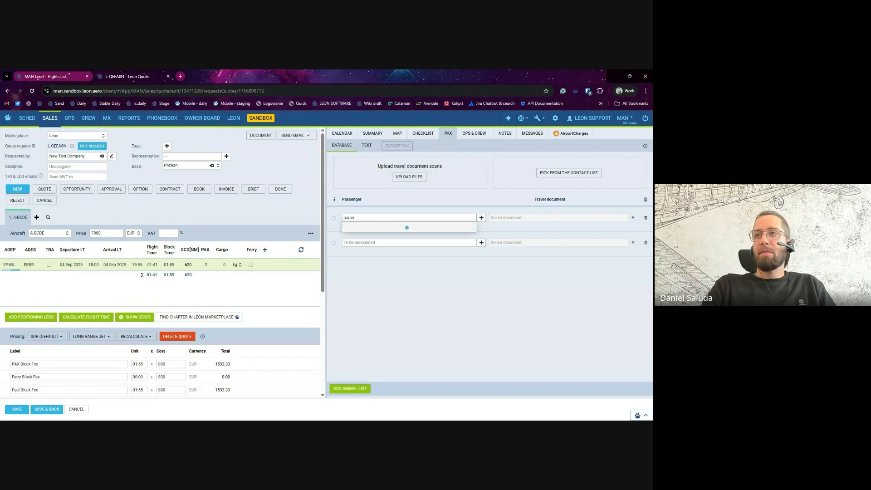
key("Down")
key("Down")
key("Down")
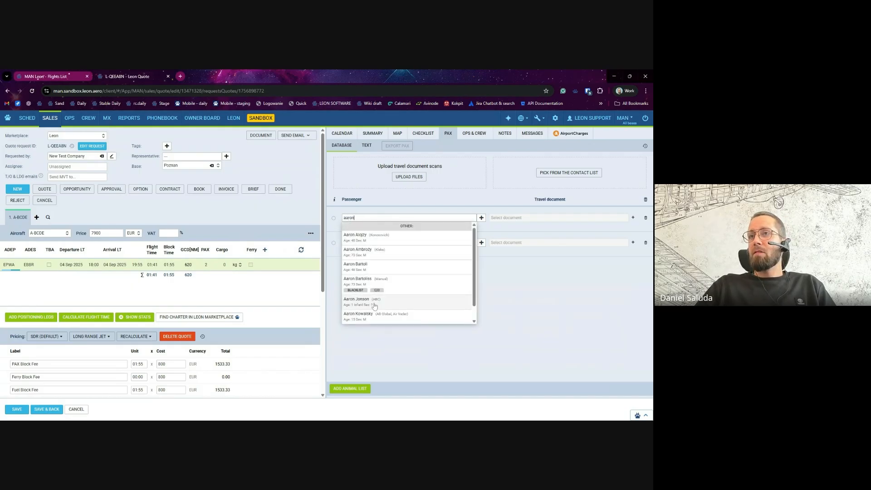
key("Return")
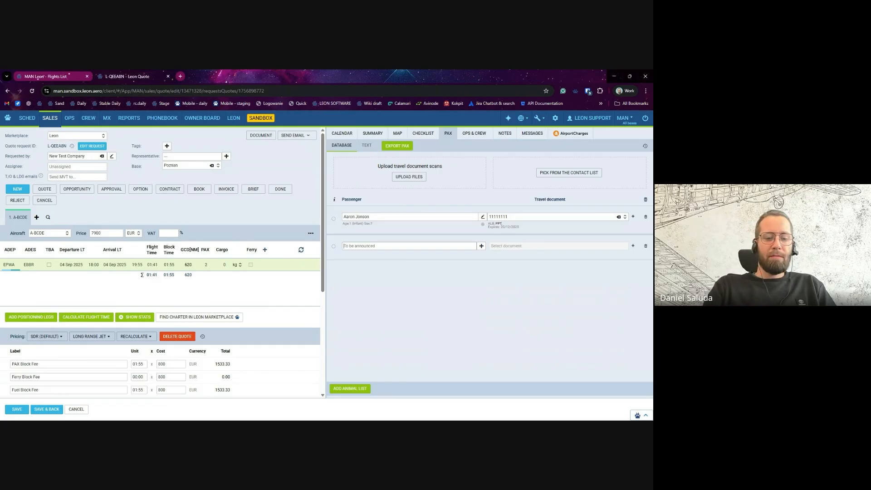
Assign Vladimir Putin to the second passenger slot and save the quote.
type("v")
type("ia")
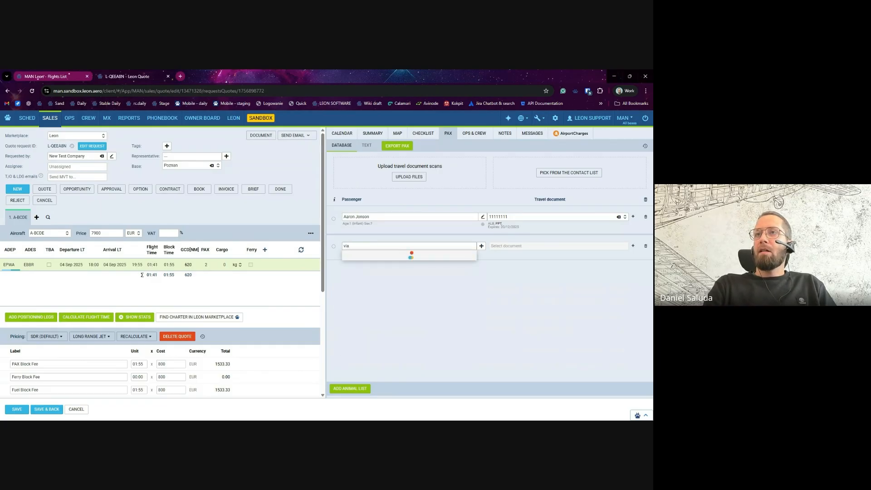
left_click(393, 265)
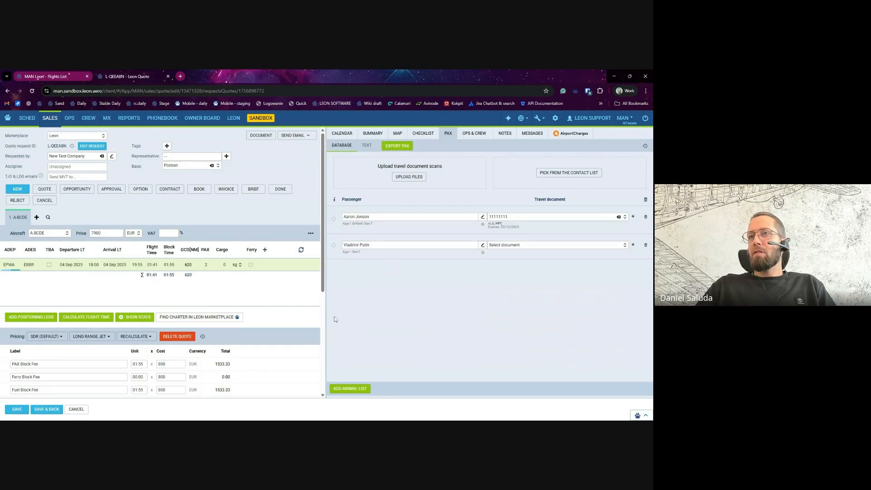
left_click(17, 408)
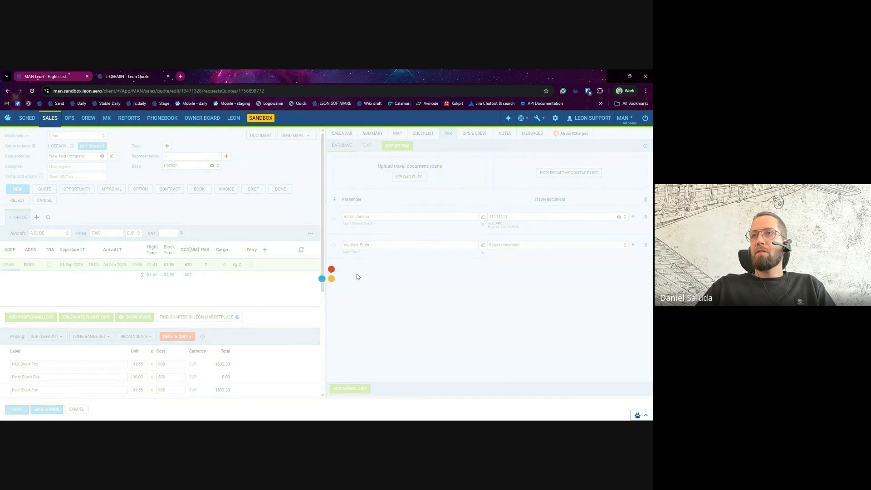
Run the Paxfiles Sanctions list (sales) check from the quote's checklist and close its results without applying them.
left_click(427, 135)
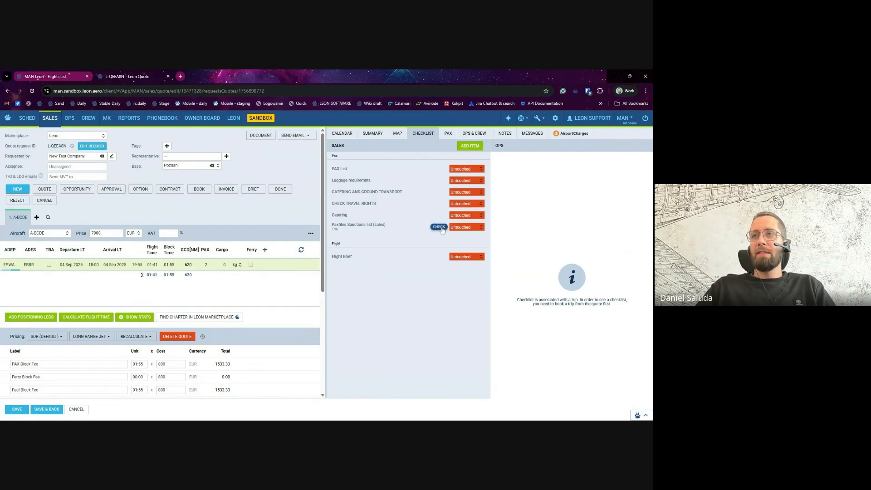
left_click(439, 228)
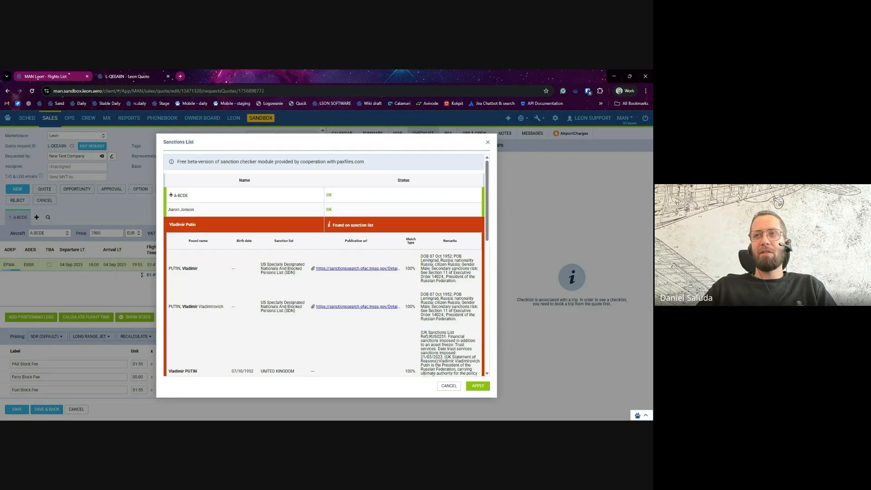
left_click(488, 143)
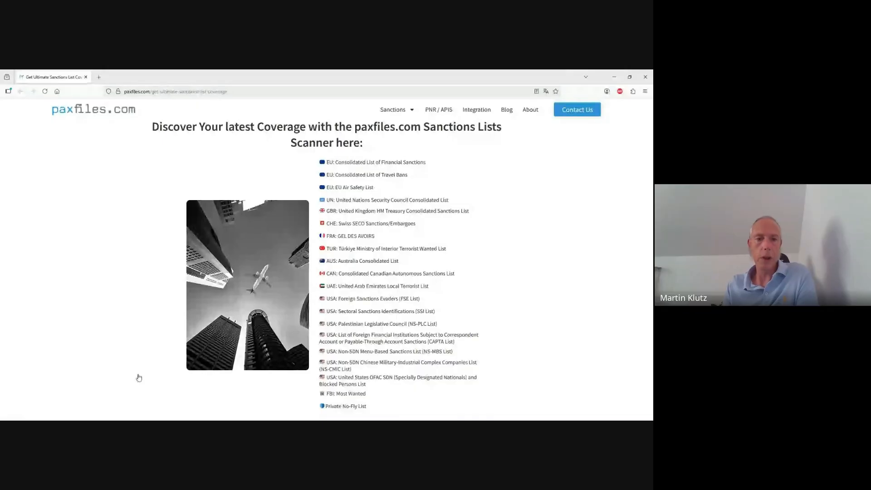
On the paxfiles.com coverage page, examine which sanctions lists the scanner covers, including the Private No-Fly List.
scroll(99, 338, "down", 1)
scroll(98, 338, "up", 1)
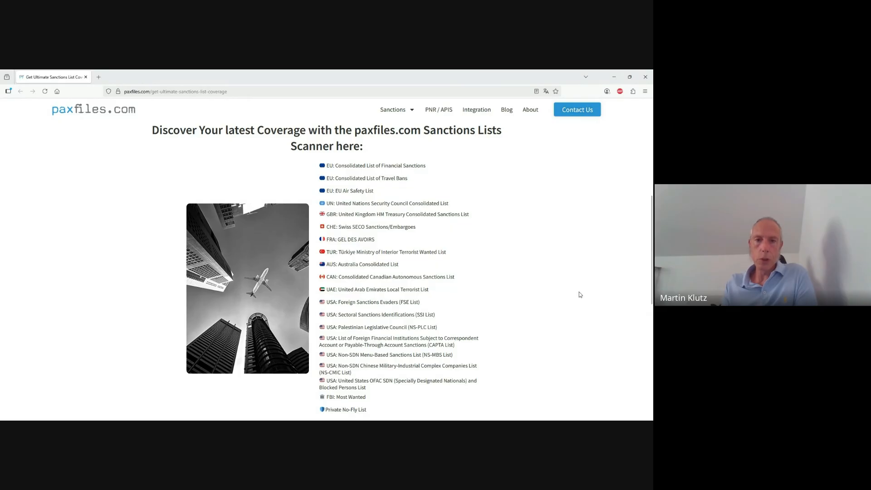
scroll(578, 295, "down", 1)
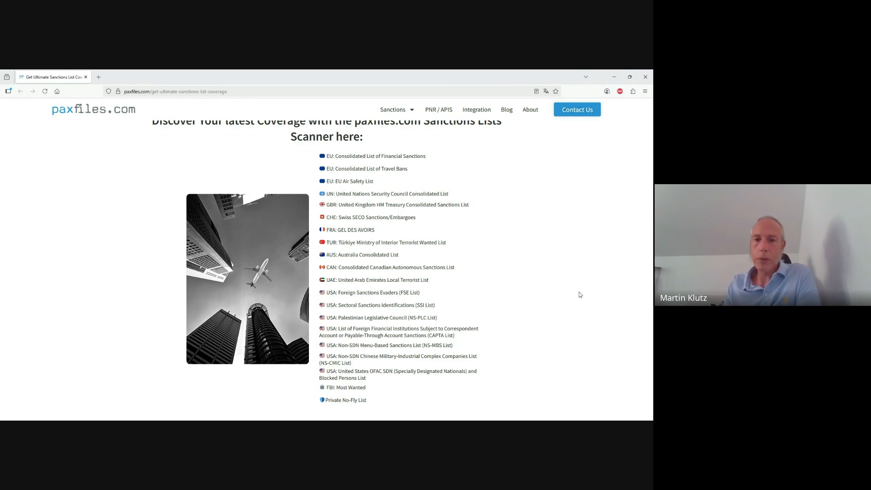
scroll(579, 292, "down", 1)
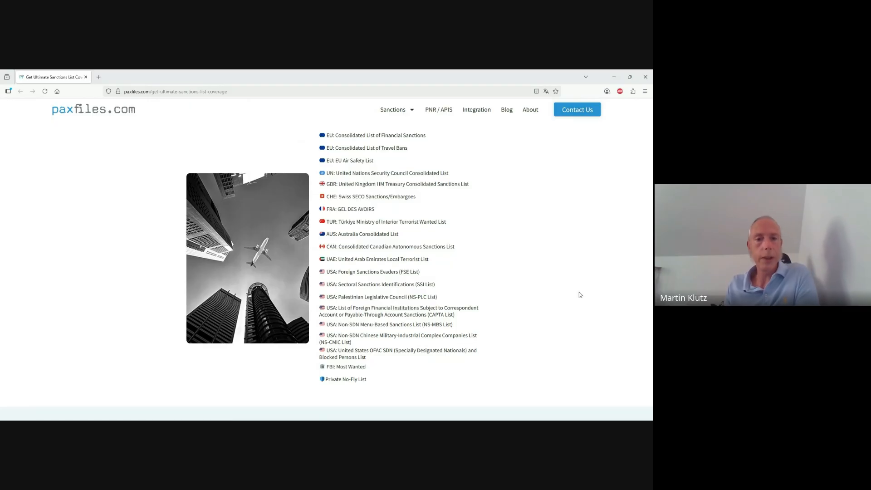
scroll(579, 294, "down", 3)
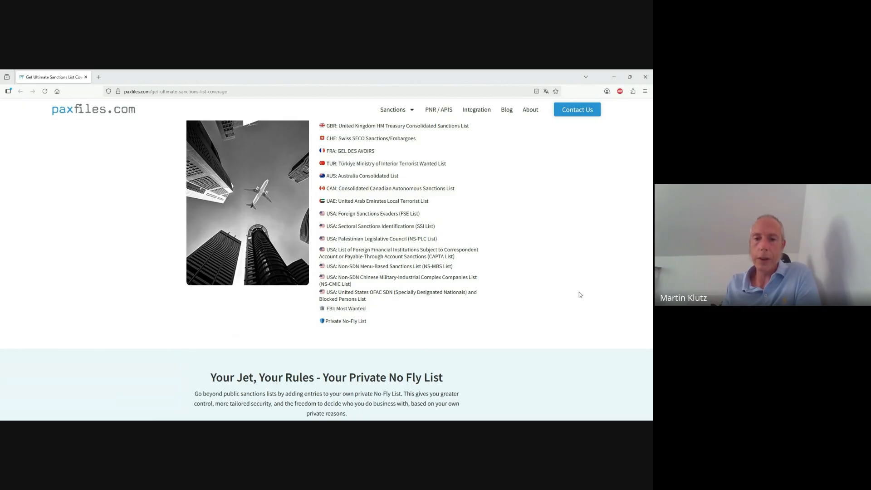
scroll(579, 293, "up", 1)
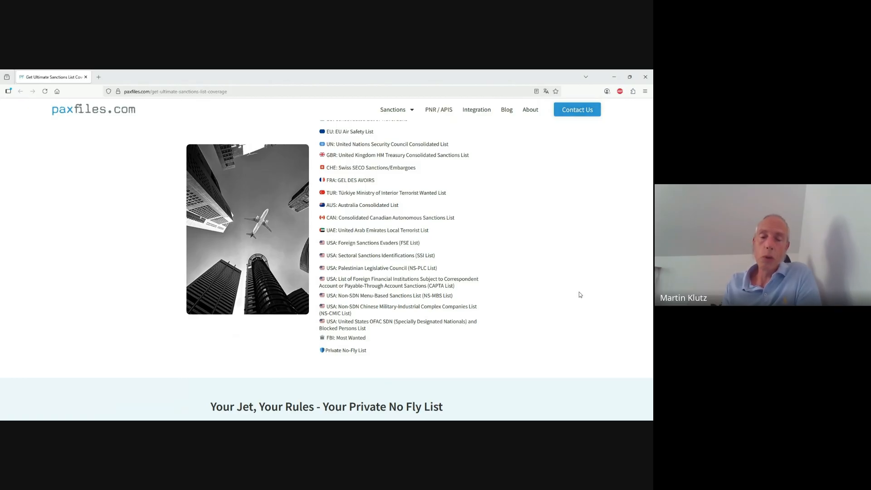
scroll(579, 293, "up", 1)
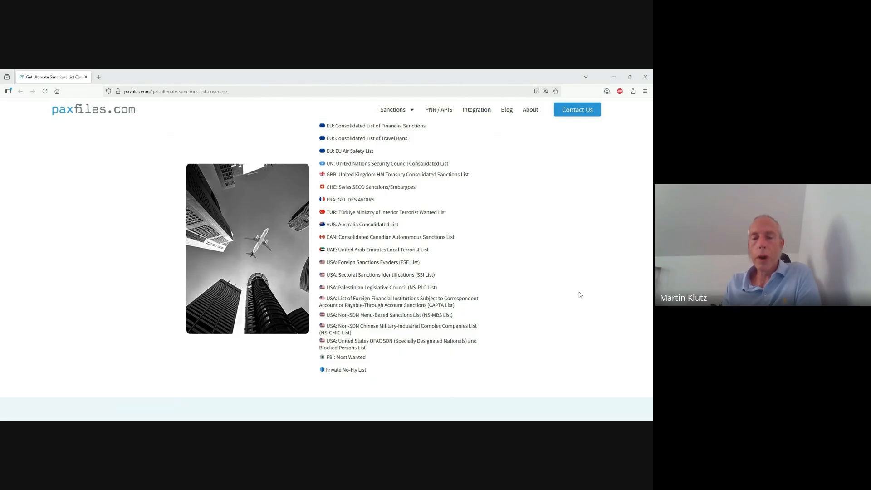
scroll(579, 295, "up", 1)
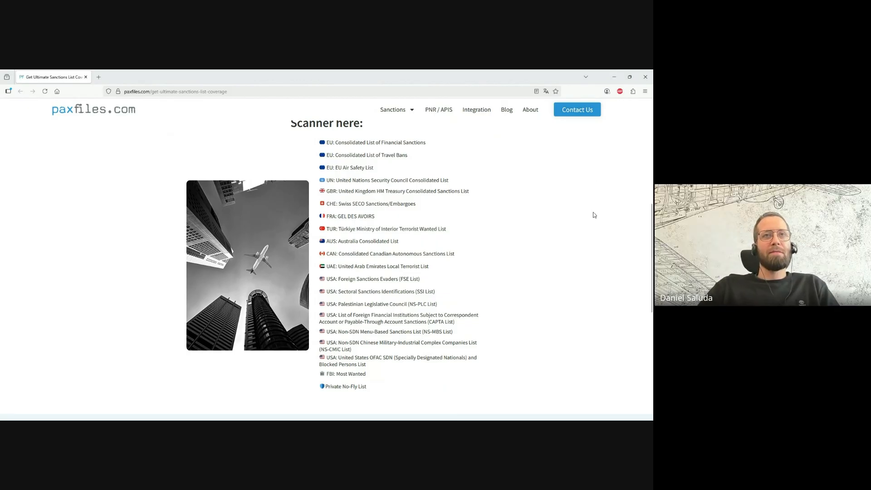
scroll(594, 215, "up", 1)
scroll(594, 215, "down", 1)
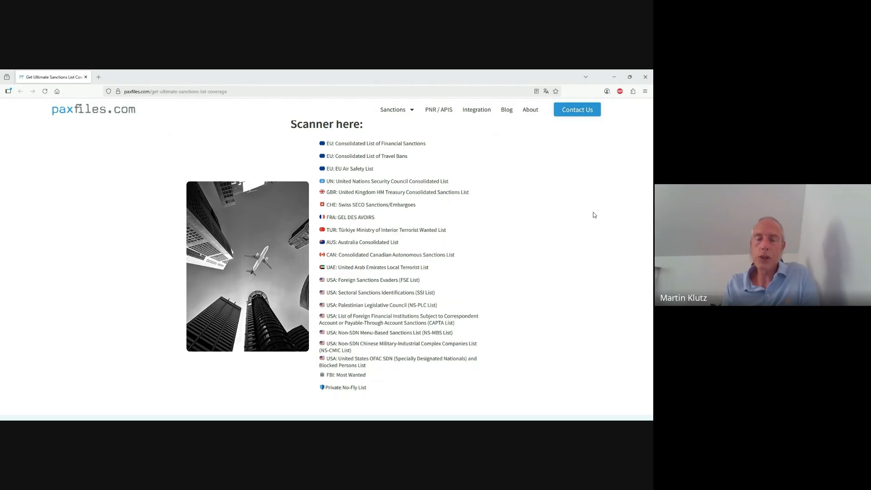
scroll(594, 215, "up", 1)
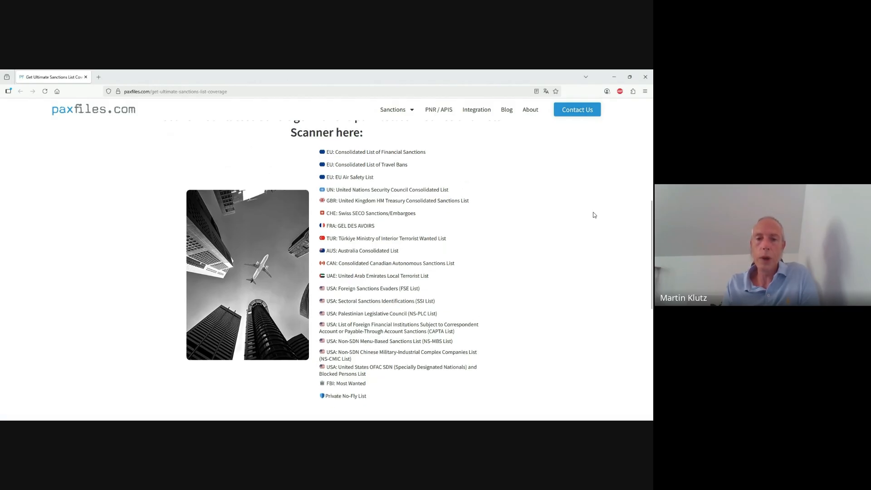